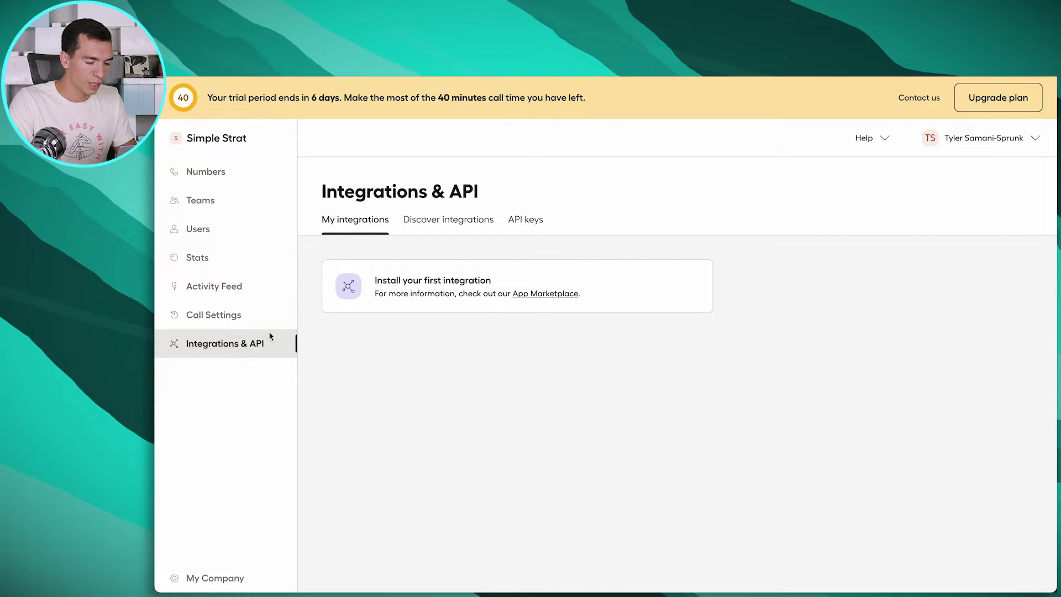
Find the HubSpot integration in the App Marketplace, install it and authorize HubSpot
{"action": "left_click", "coordinate": [549, 294]}
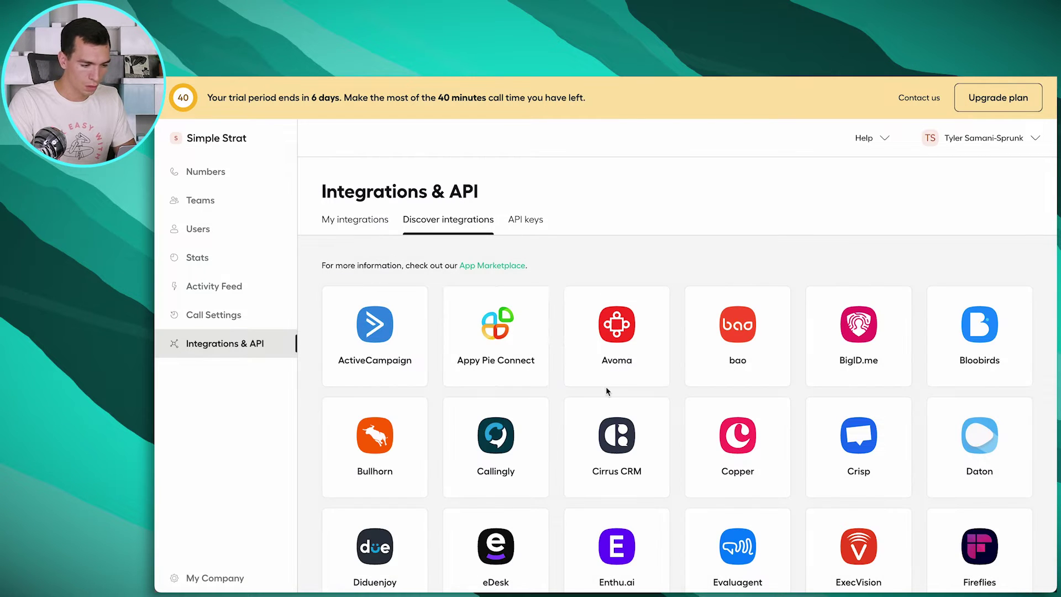
{"action": "scroll", "coordinate": [606, 391], "scroll_direction": "down", "scroll_amount": 7}
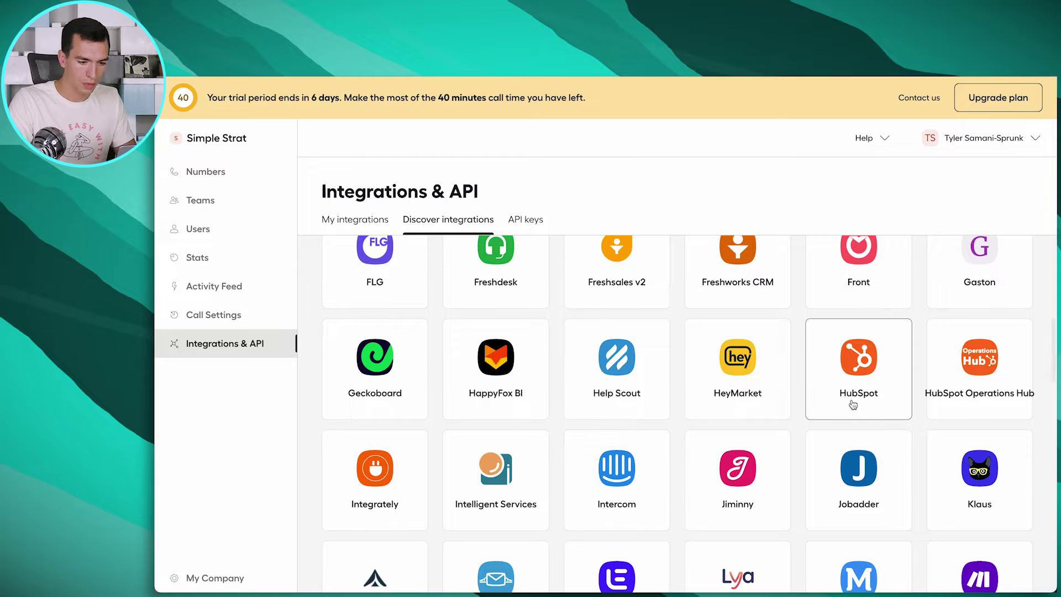
{"action": "left_click", "coordinate": [857, 374]}
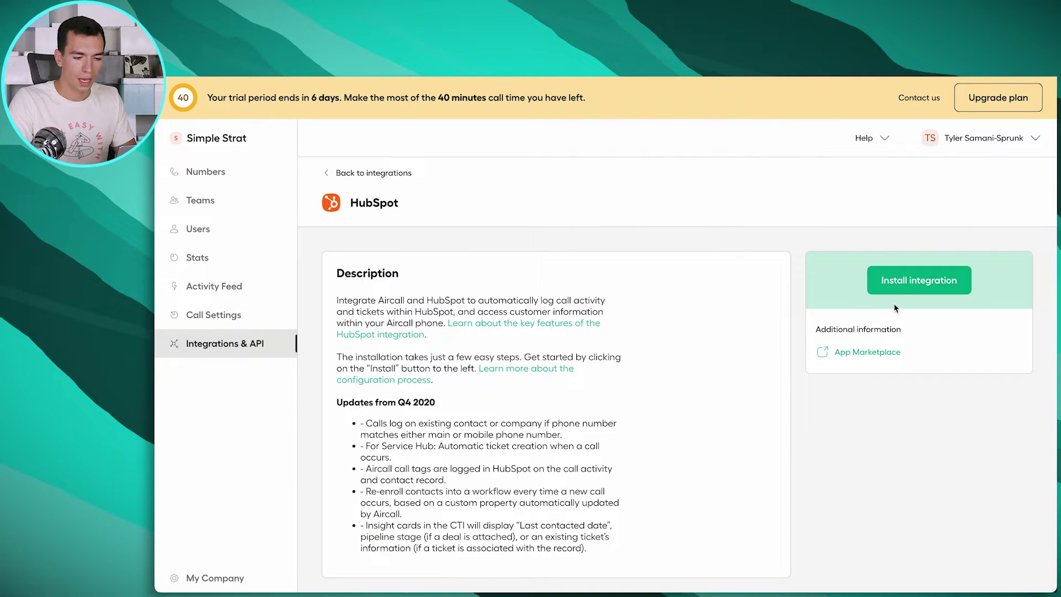
{"action": "left_click", "coordinate": [914, 280]}
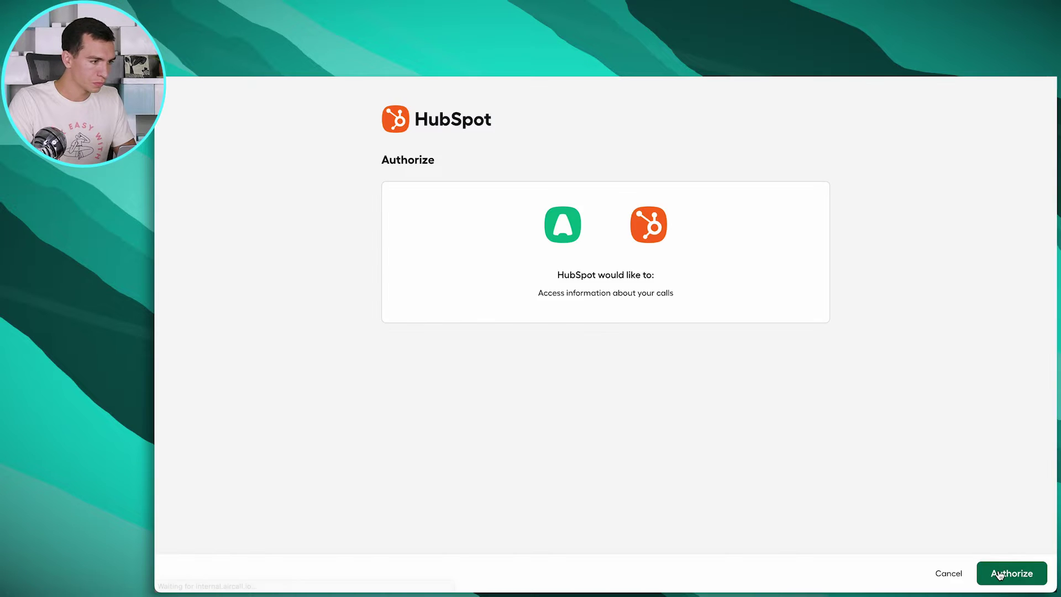
{"action": "left_click", "coordinate": [1001, 575]}
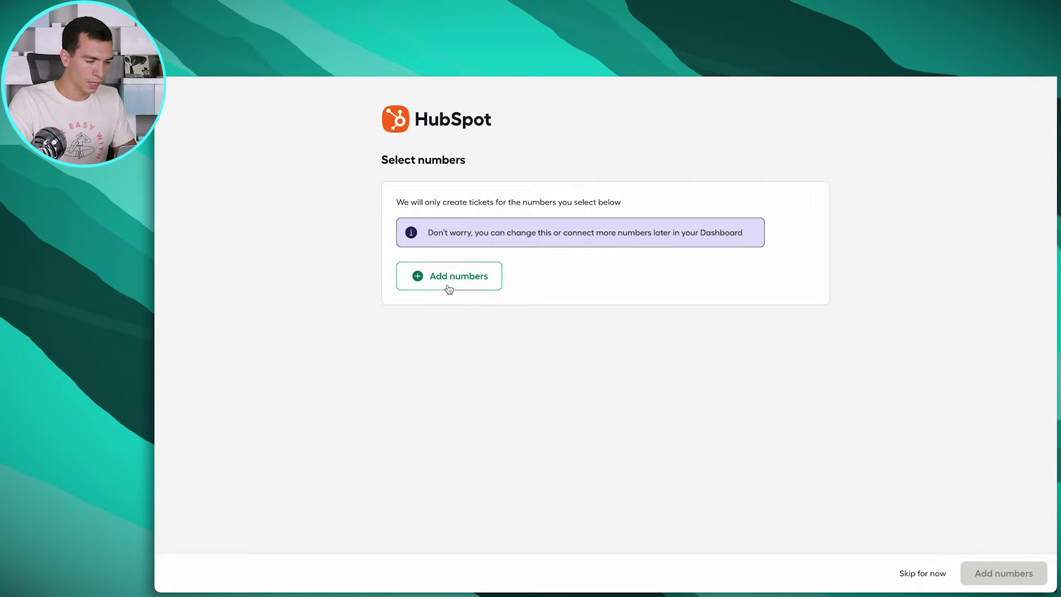
Connect the HubSpot Integration number to the integration
{"action": "left_click", "coordinate": [466, 278]}
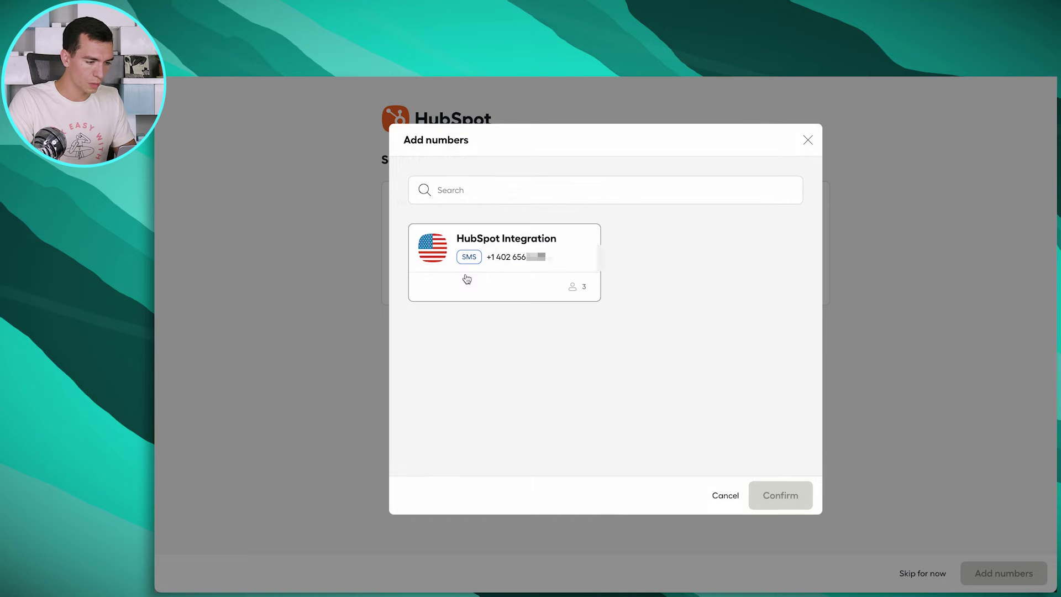
{"action": "left_click", "coordinate": [534, 247]}
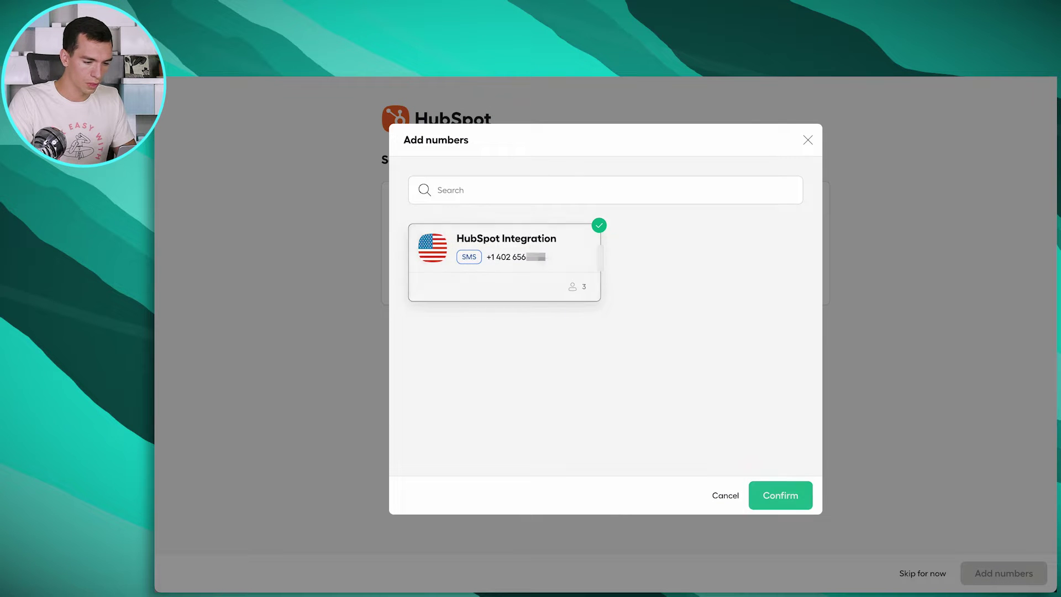
{"action": "left_click", "coordinate": [775, 499]}
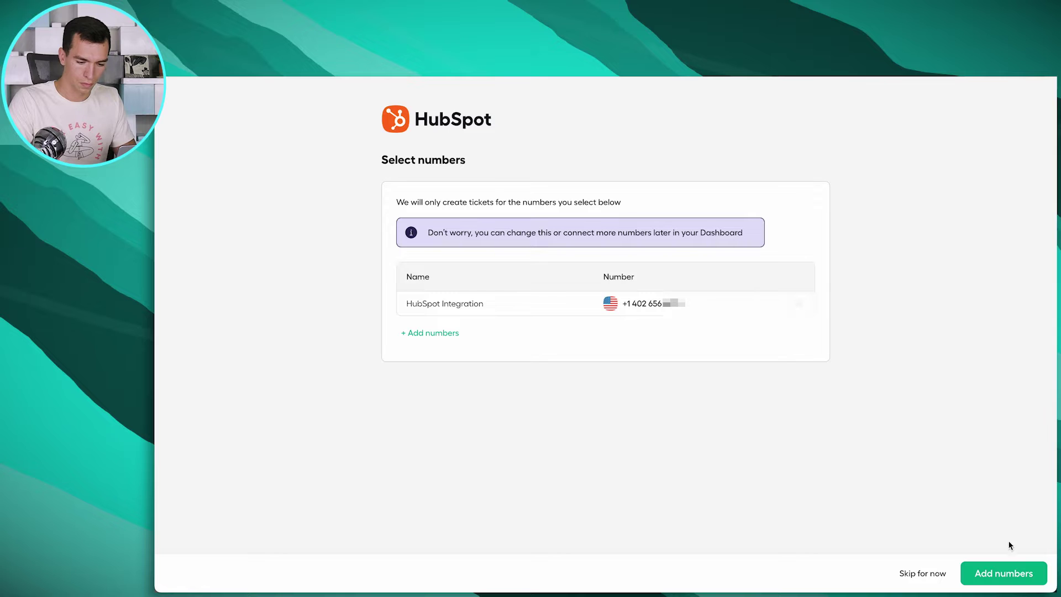
{"action": "left_click", "coordinate": [1010, 572]}
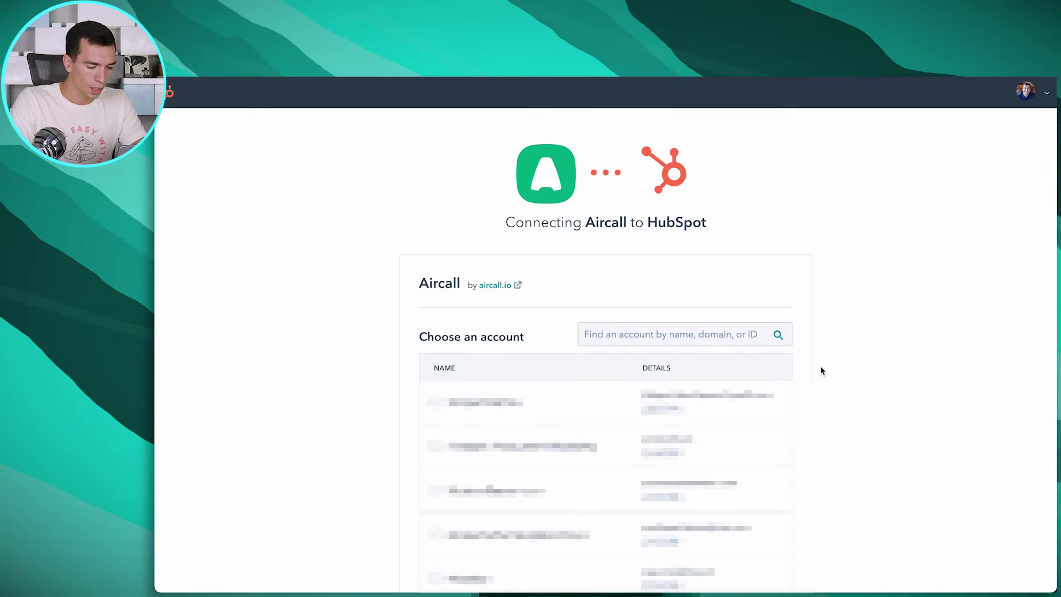
Search 'test', choose the Simple Strat Test Portal account and connect the Aircall app
{"action": "left_click", "coordinate": [708, 333]}
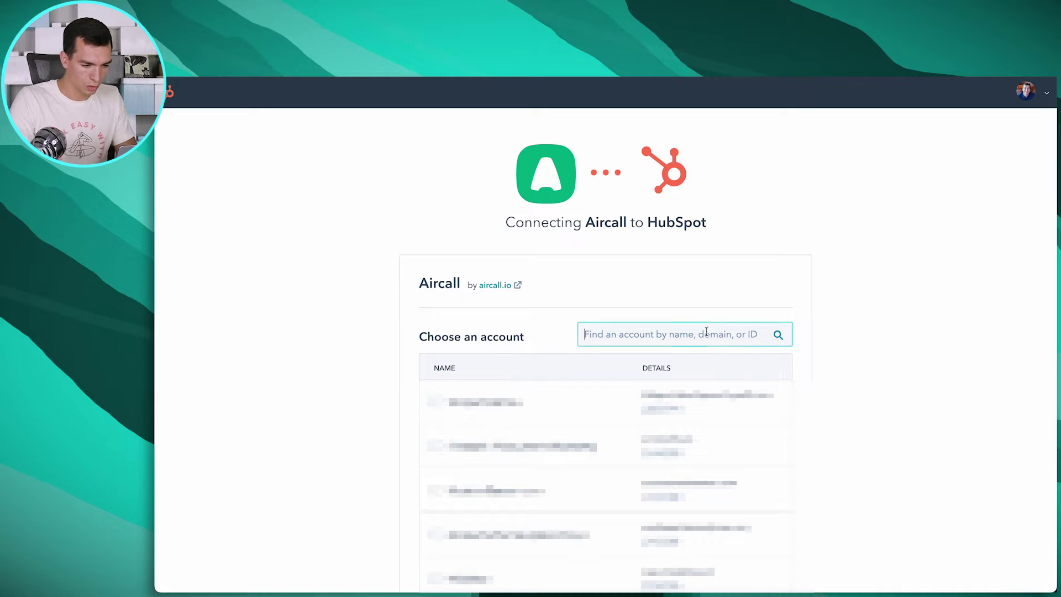
{"action": "type", "text": "test"}
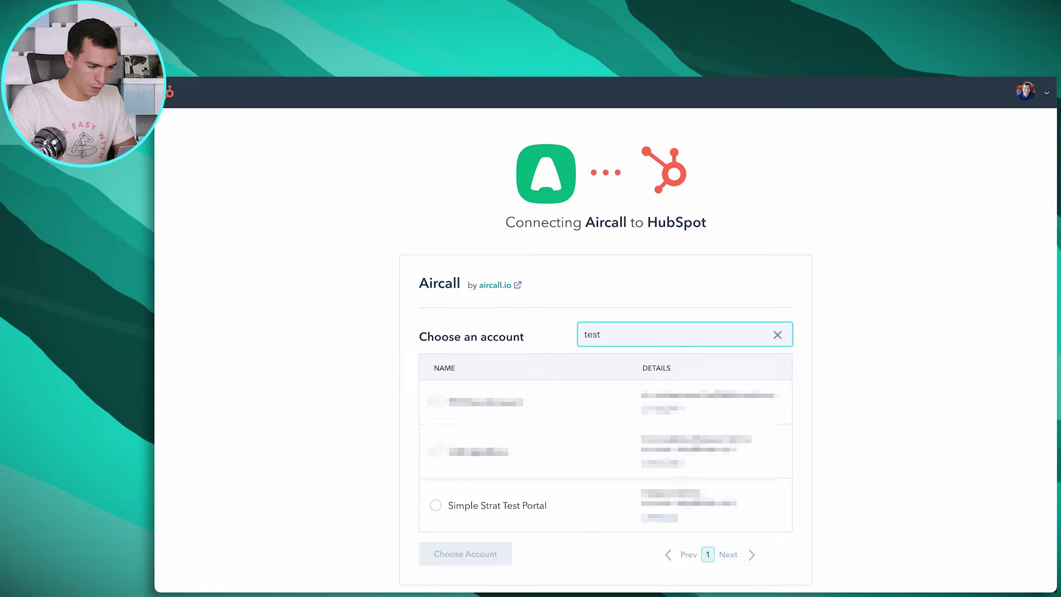
{"action": "left_click", "coordinate": [436, 506]}
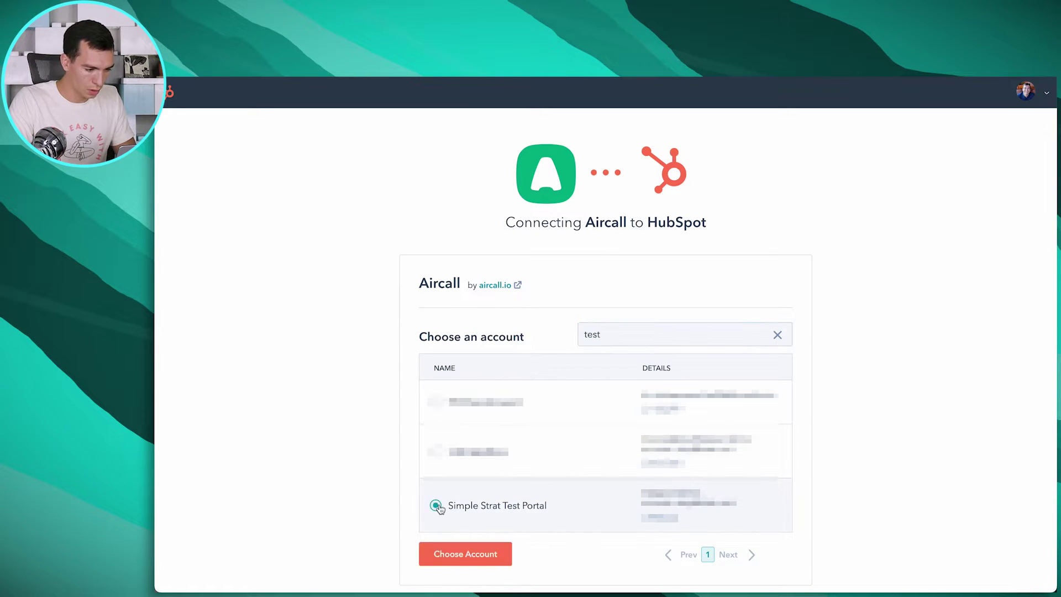
{"action": "left_click", "coordinate": [467, 555]}
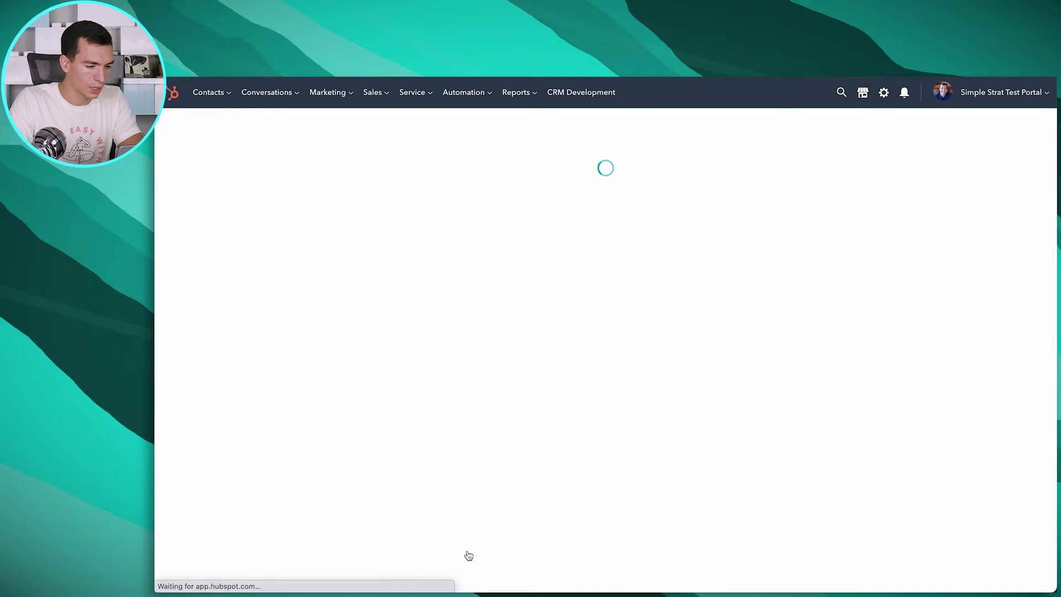
{"action": "scroll", "coordinate": [724, 428], "scroll_direction": "down", "scroll_amount": 4}
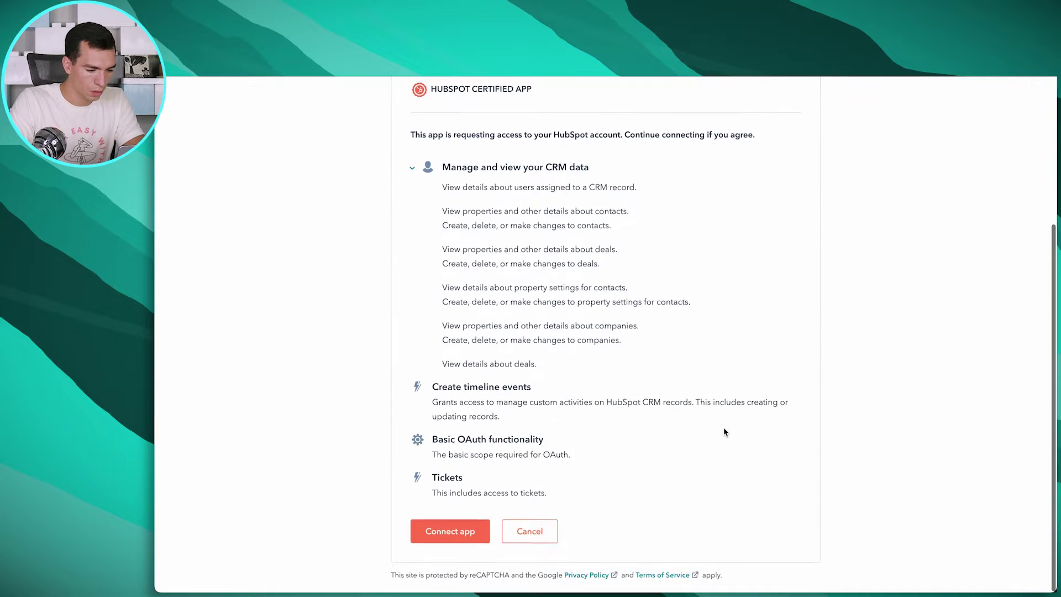
{"action": "left_click", "coordinate": [448, 542]}
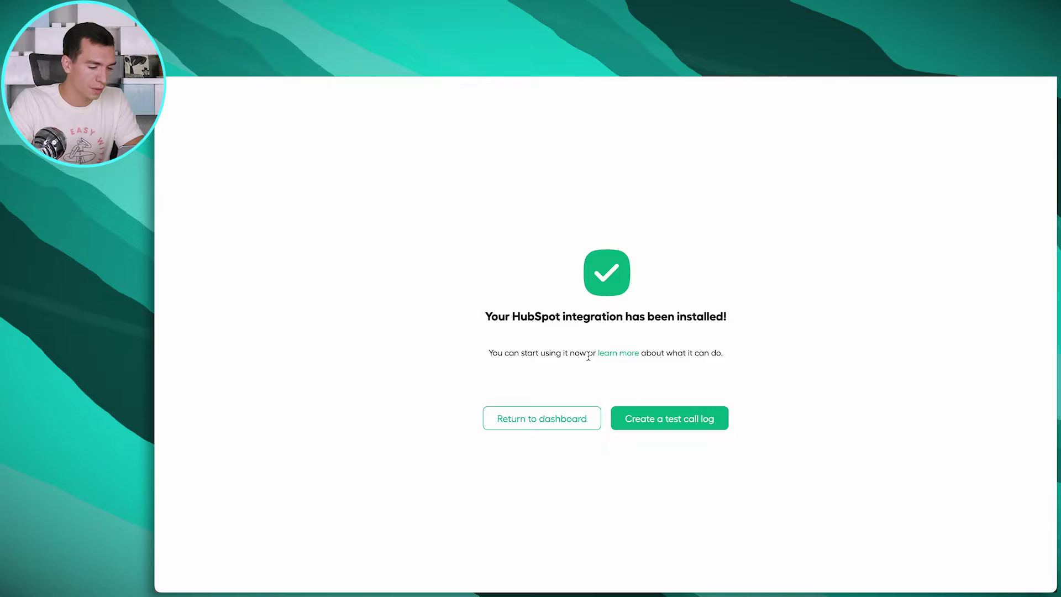
Return to the dashboard and view the HubSpot integration's Call Outcome mappings in Settings
{"action": "left_click", "coordinate": [553, 424]}
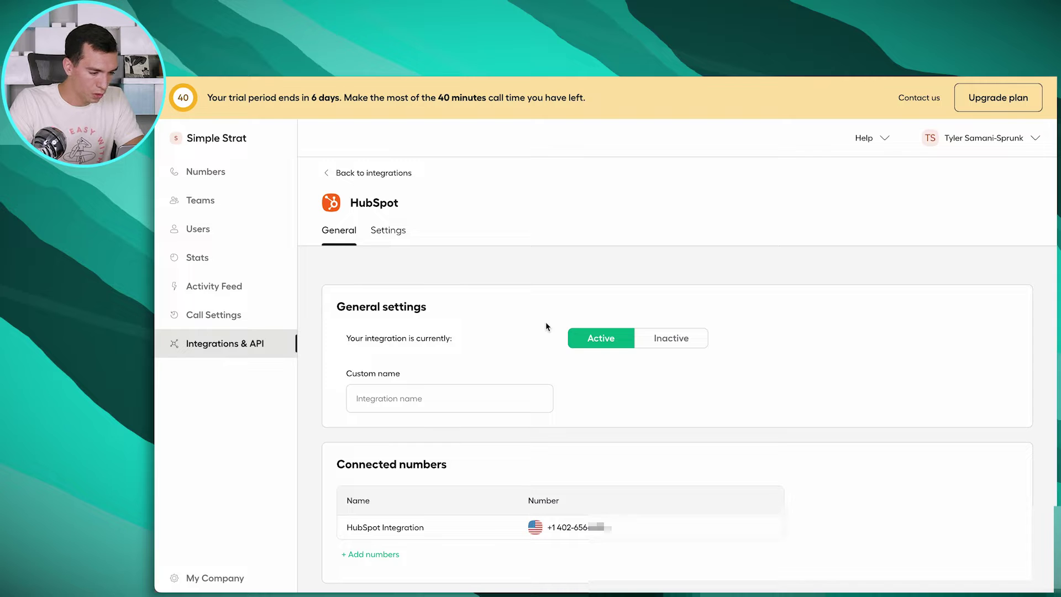
{"action": "scroll", "coordinate": [545, 323], "scroll_direction": "down", "scroll_amount": 2}
{"action": "scroll", "coordinate": [546, 322], "scroll_direction": "up", "scroll_amount": 2}
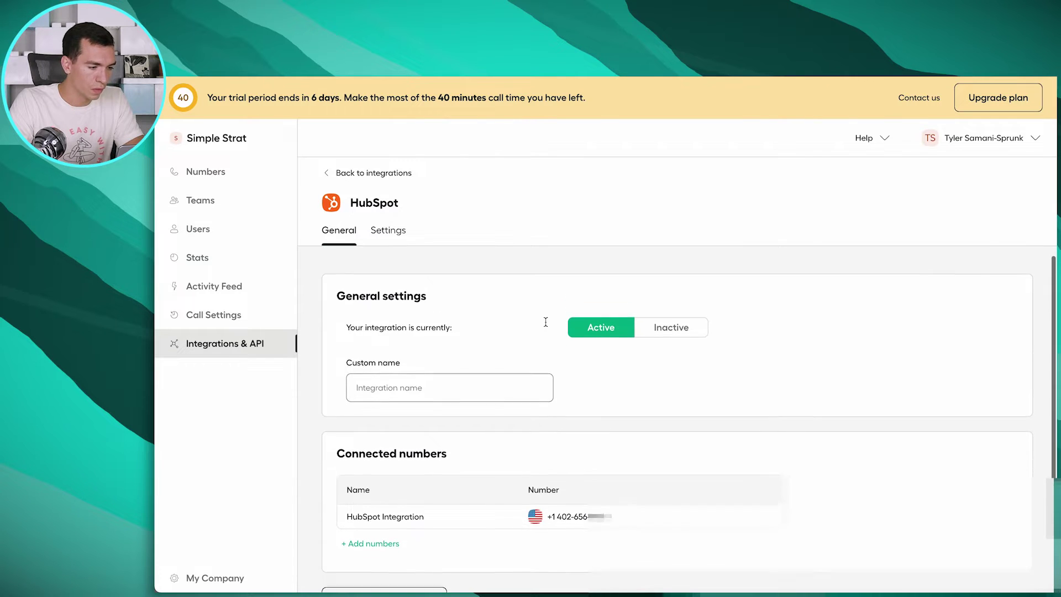
{"action": "left_click", "coordinate": [389, 231]}
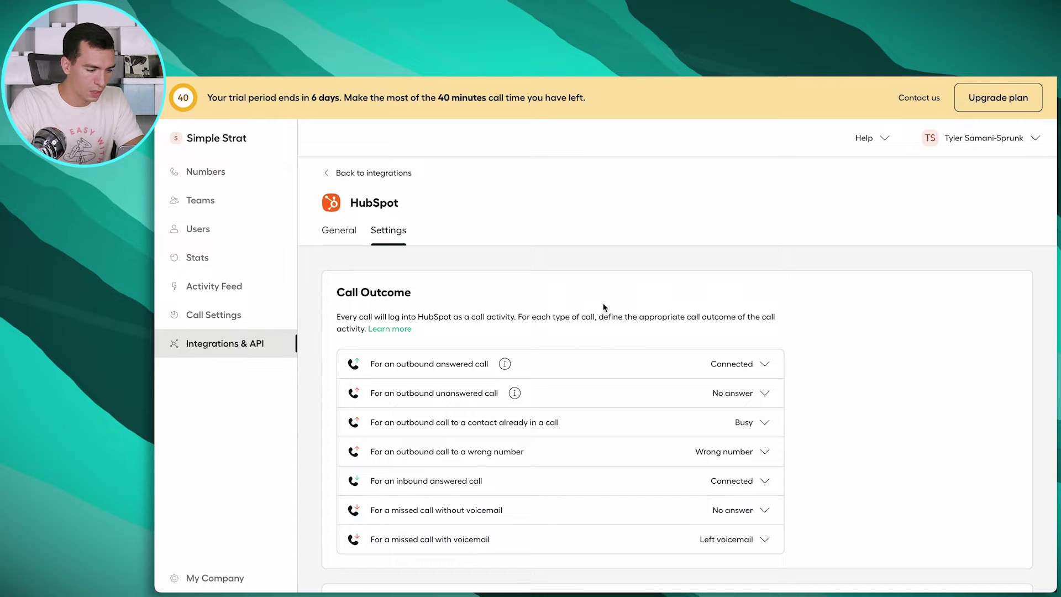
{"action": "scroll", "coordinate": [603, 305], "scroll_direction": "down", "scroll_amount": 3}
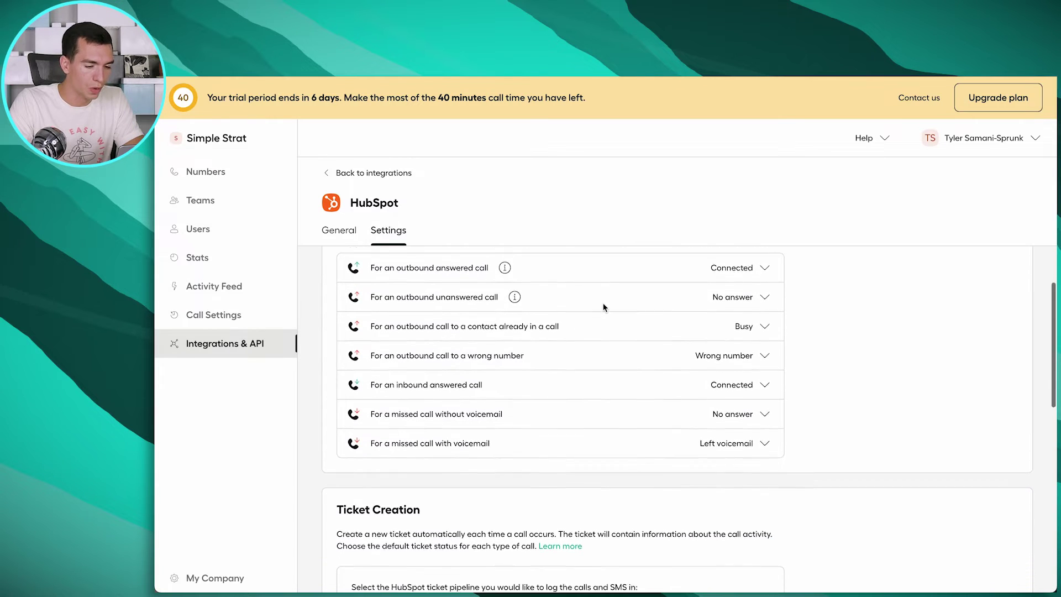
{"action": "scroll", "coordinate": [602, 303], "scroll_direction": "up", "scroll_amount": 2}
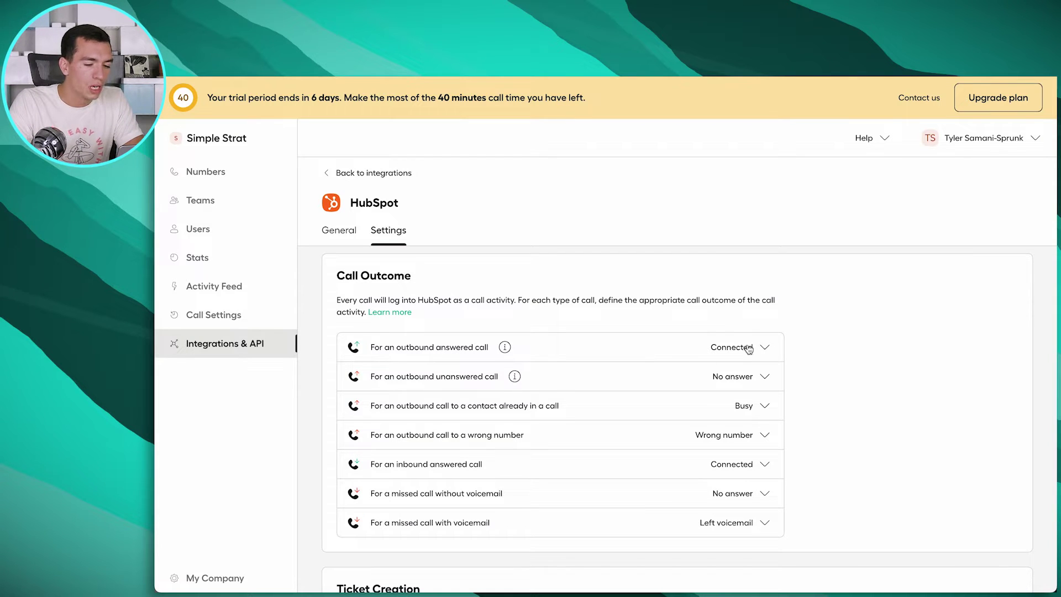
Review the call outcome settings, leaving outbound answered calls mapped to Connected
{"action": "left_click", "coordinate": [767, 351]}
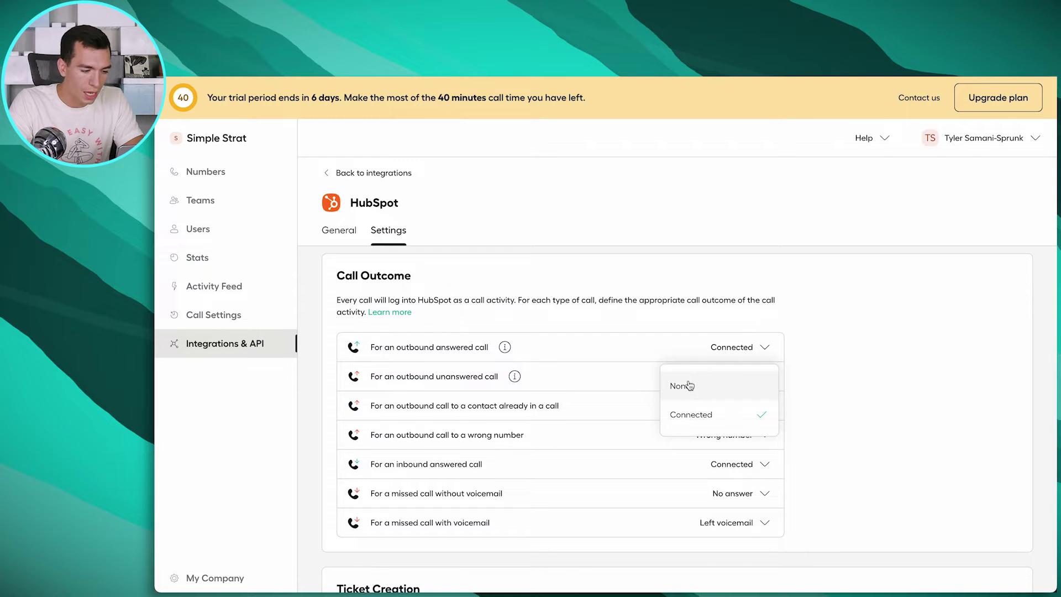
{"action": "left_click", "coordinate": [641, 347]}
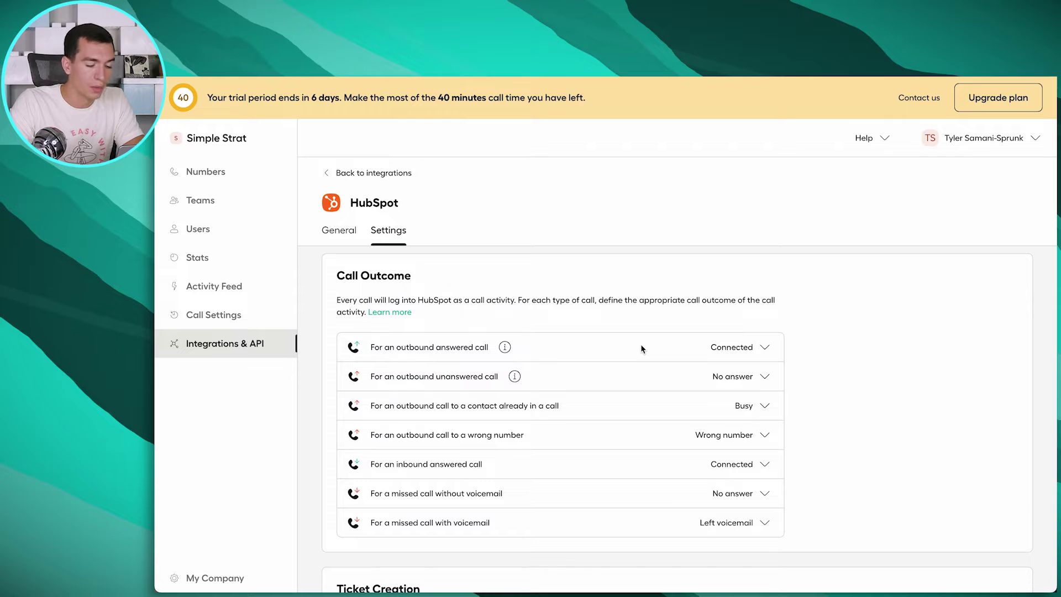
{"action": "scroll", "coordinate": [641, 348], "scroll_direction": "down", "scroll_amount": 3}
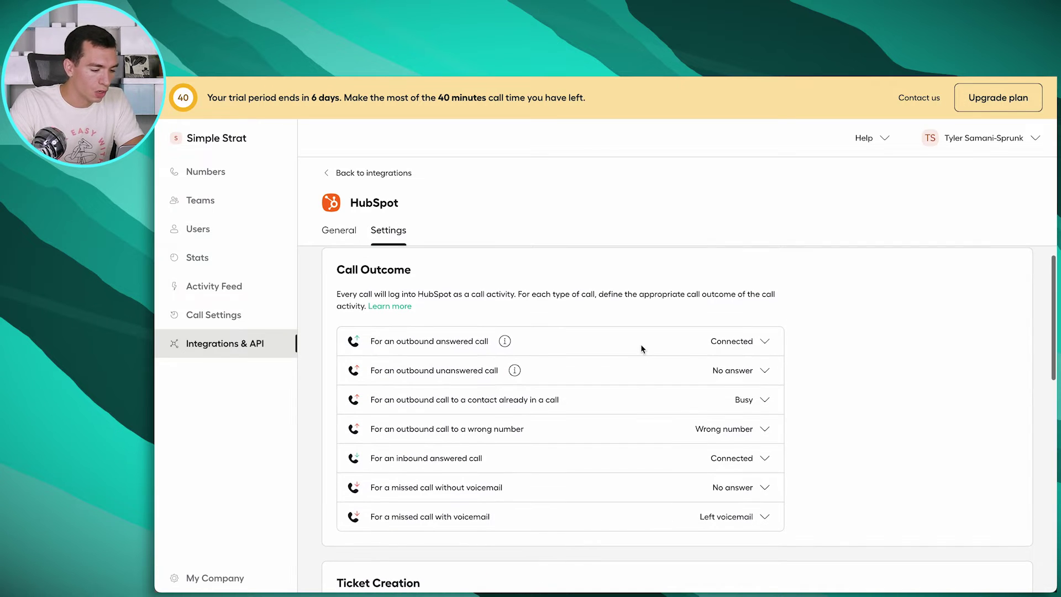
{"action": "scroll", "coordinate": [642, 347], "scroll_direction": "down", "scroll_amount": 4}
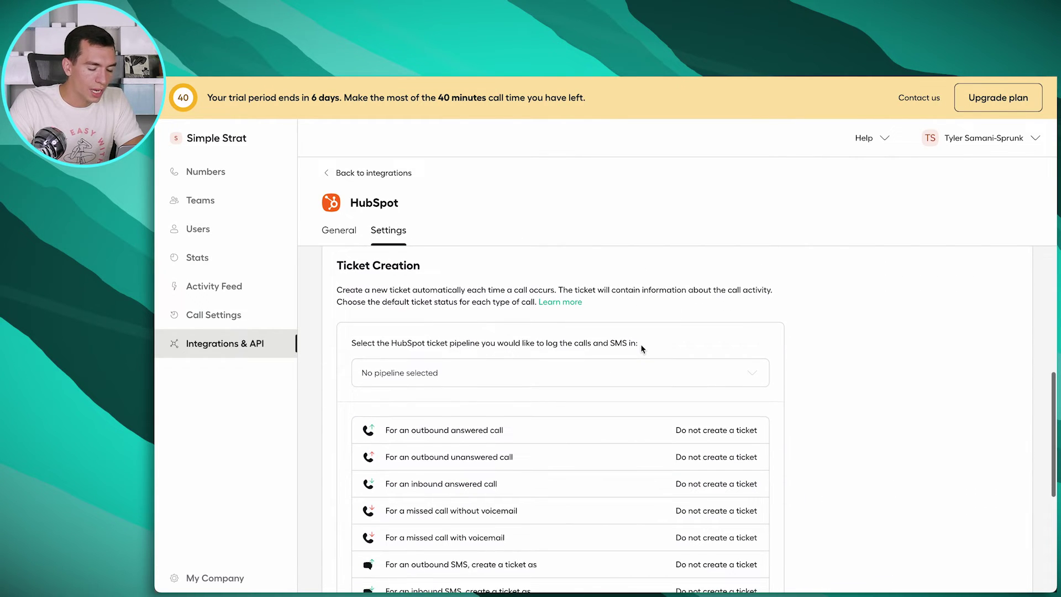
{"action": "scroll", "coordinate": [642, 348], "scroll_direction": "up", "scroll_amount": 1}
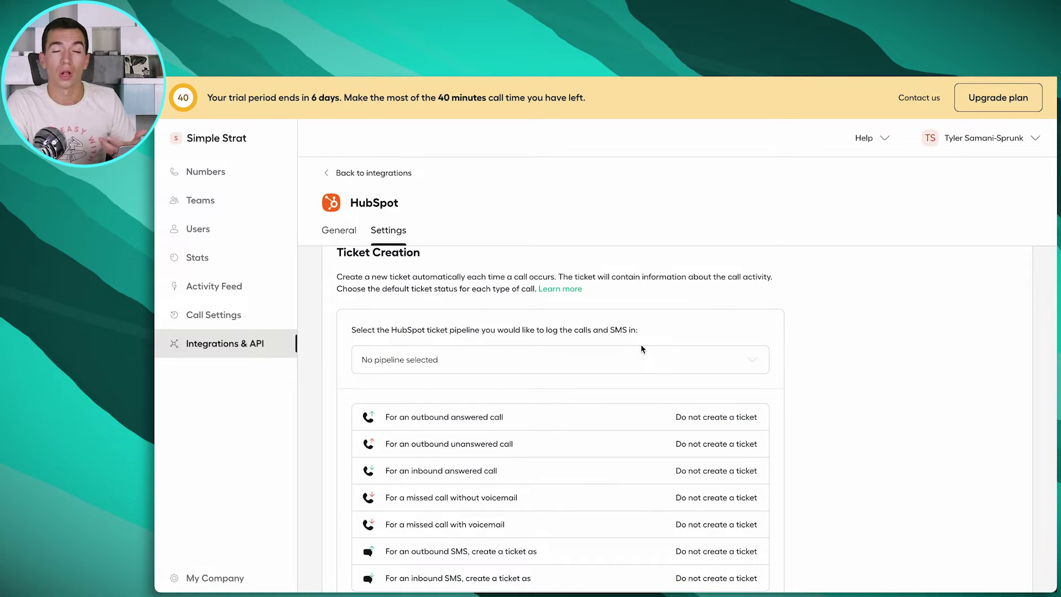
{"action": "scroll", "coordinate": [641, 347], "scroll_direction": "down", "scroll_amount": 5}
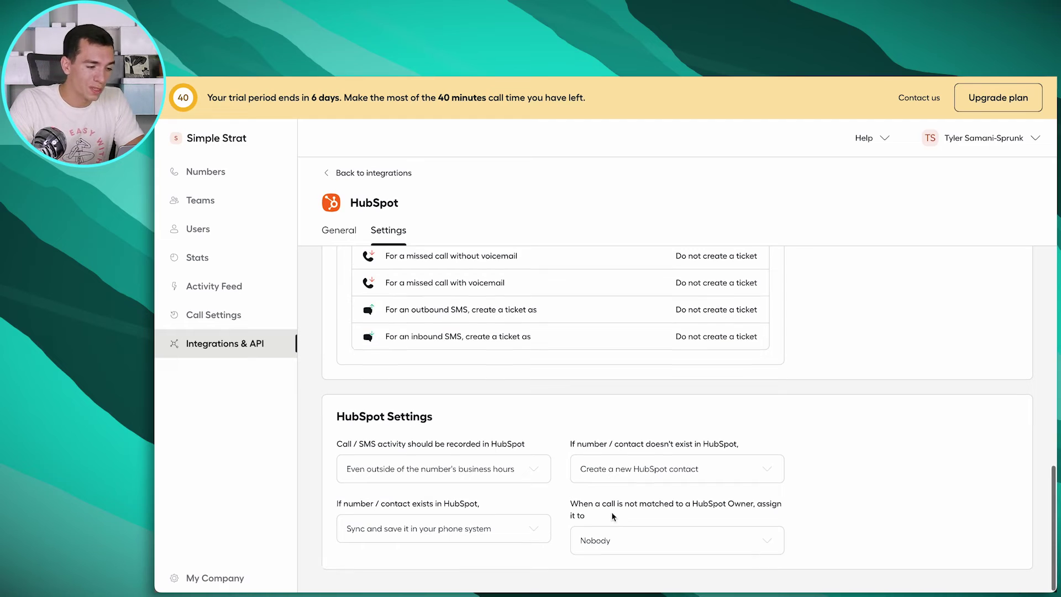
{"action": "scroll", "coordinate": [613, 516], "scroll_direction": "up", "scroll_amount": 10}
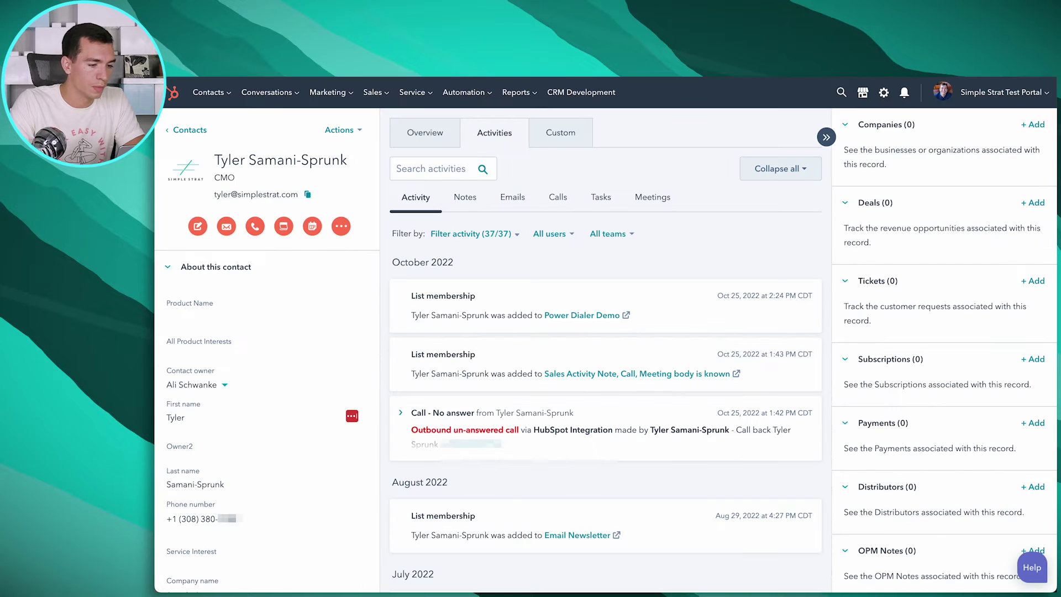
Reload the HubSpot contact record and load the contact's phone number into the Aircall dialer
{"action": "key", "text": "ctrl+r"}
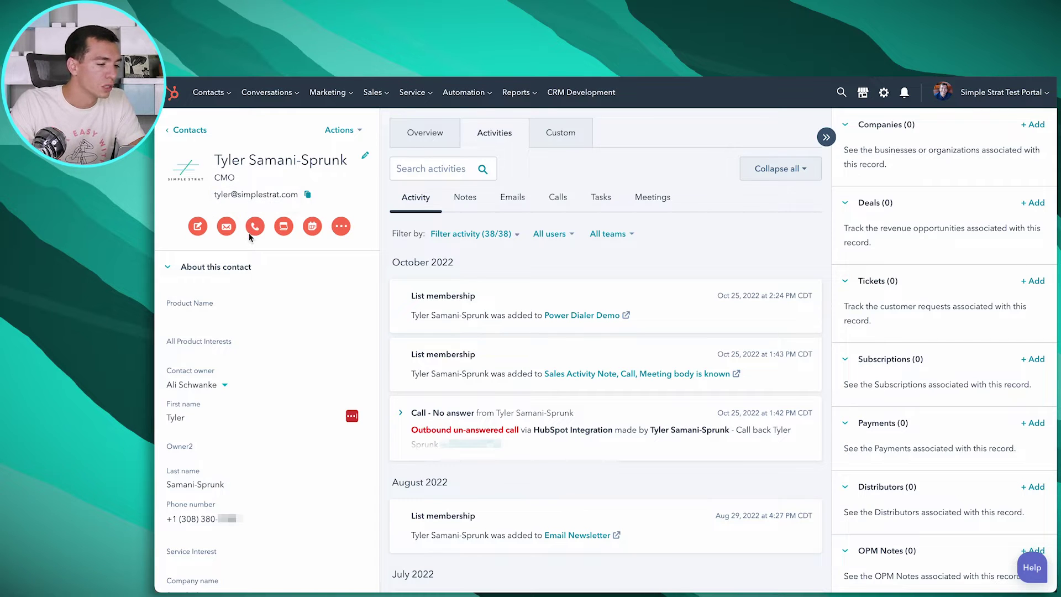
{"action": "left_click", "coordinate": [257, 228]}
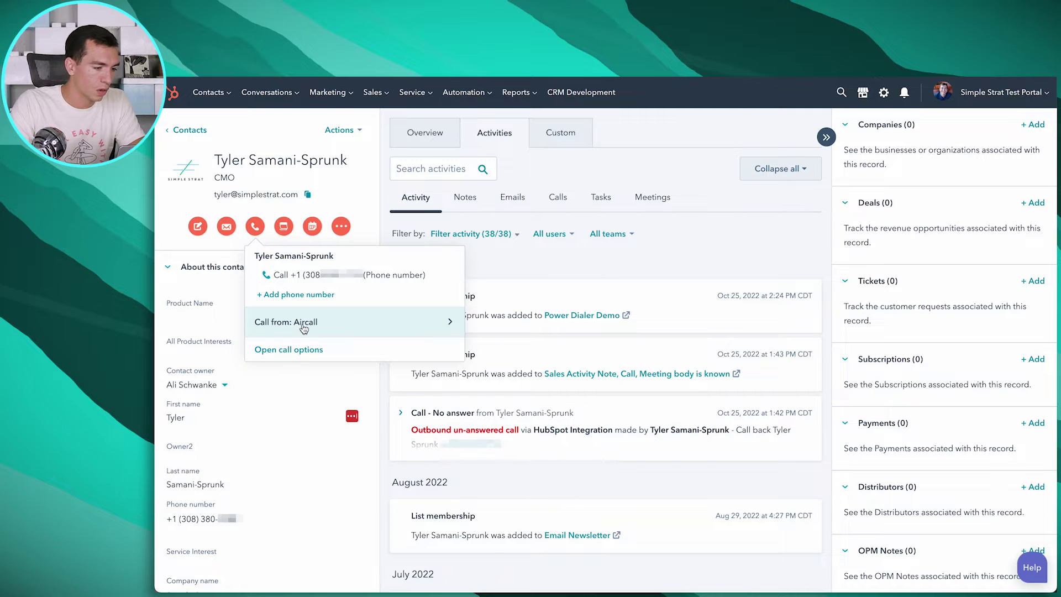
{"action": "left_click", "coordinate": [313, 276]}
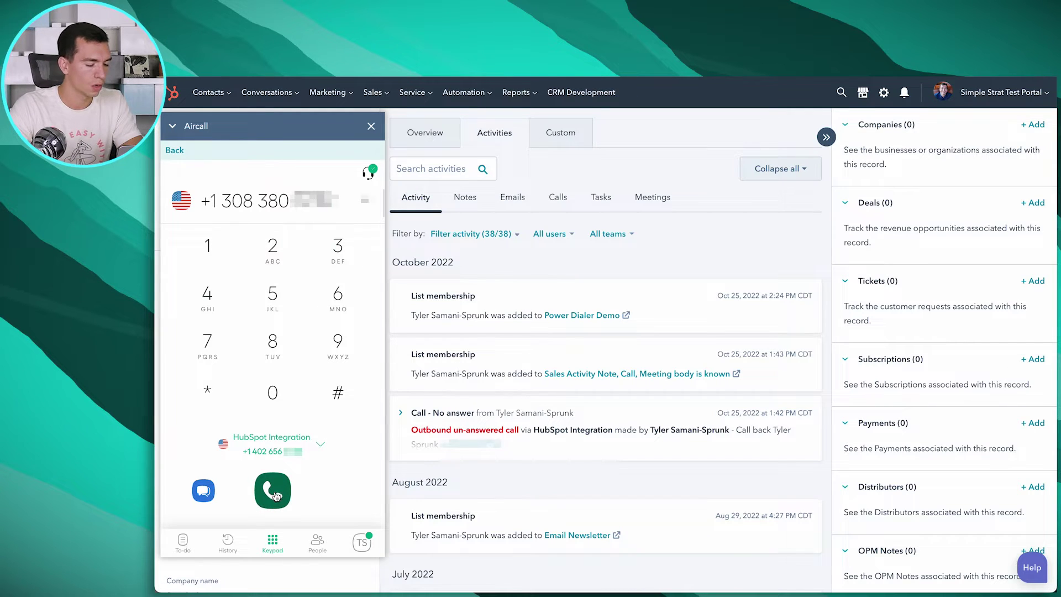
Call the contact through Aircall, hang up before an answer, and show the call's tag options
{"action": "left_click", "coordinate": [275, 493]}
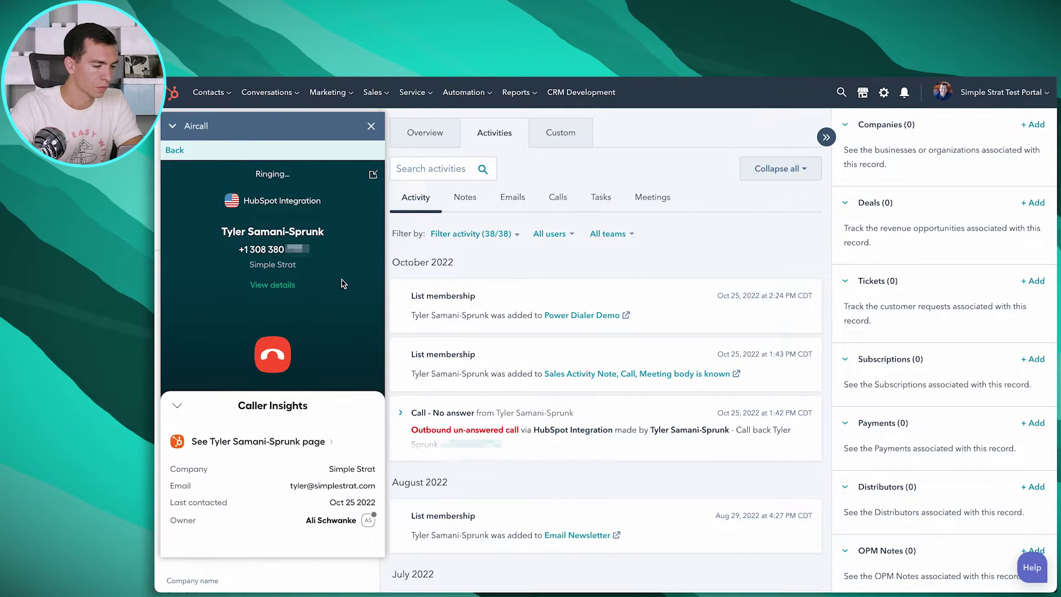
{"action": "left_click", "coordinate": [276, 356]}
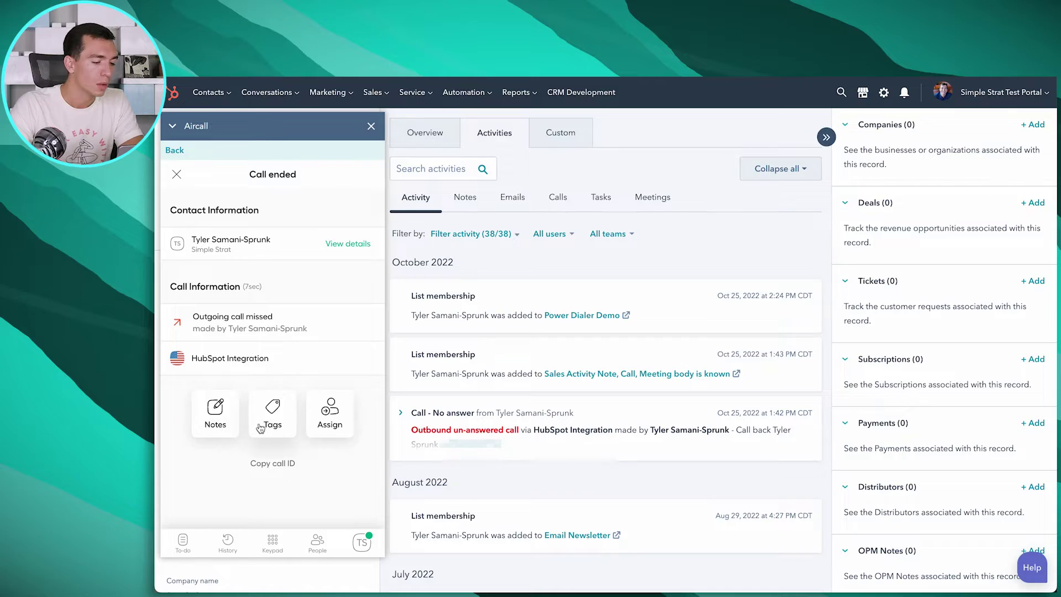
{"action": "left_click", "coordinate": [274, 415]}
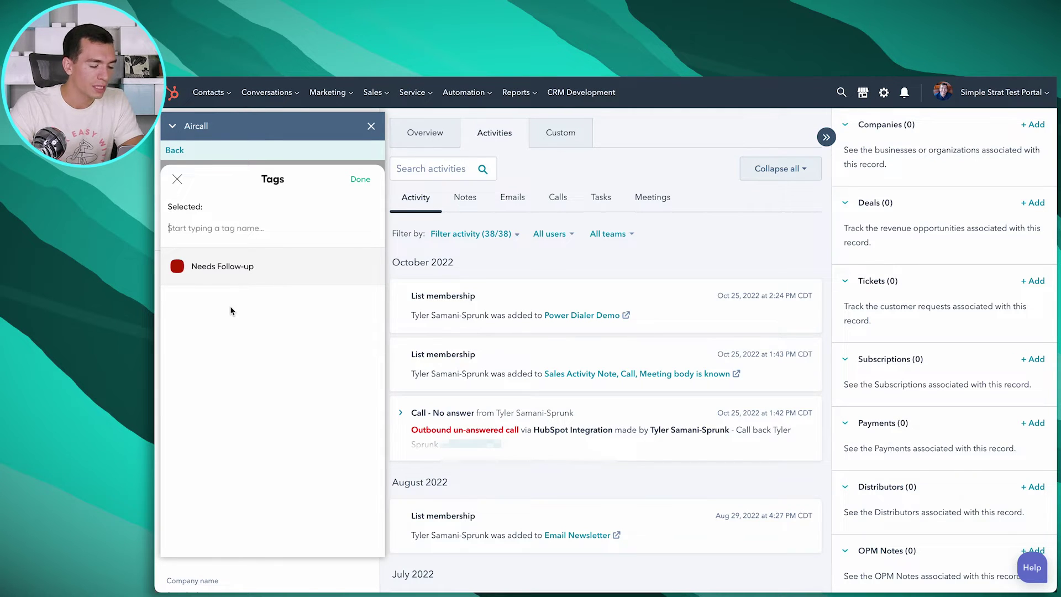
Tag the missed call as Needs Follow-up
{"action": "left_click", "coordinate": [223, 268]}
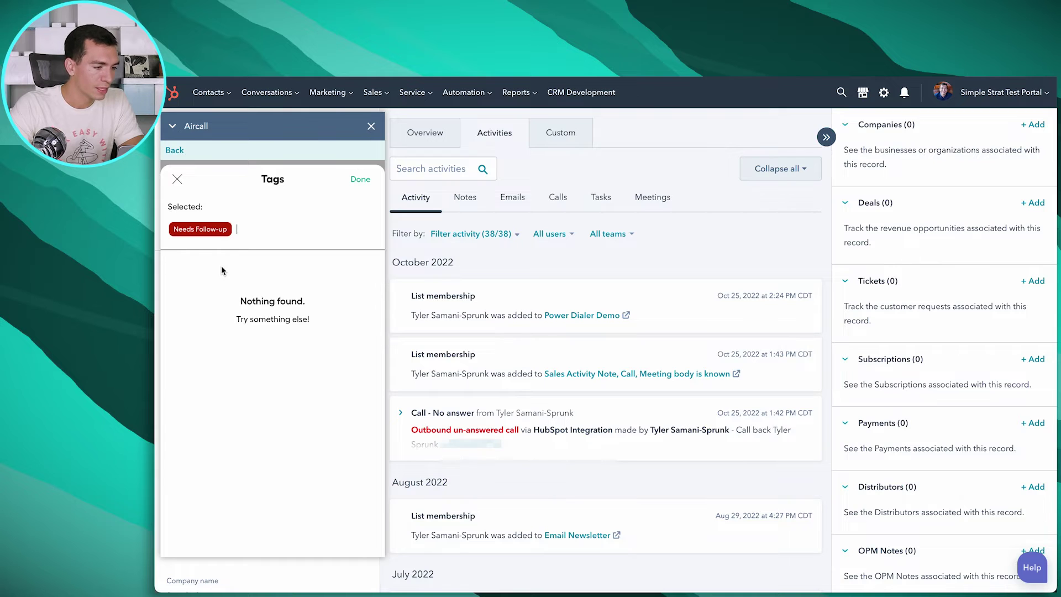
{"action": "left_click", "coordinate": [361, 181]}
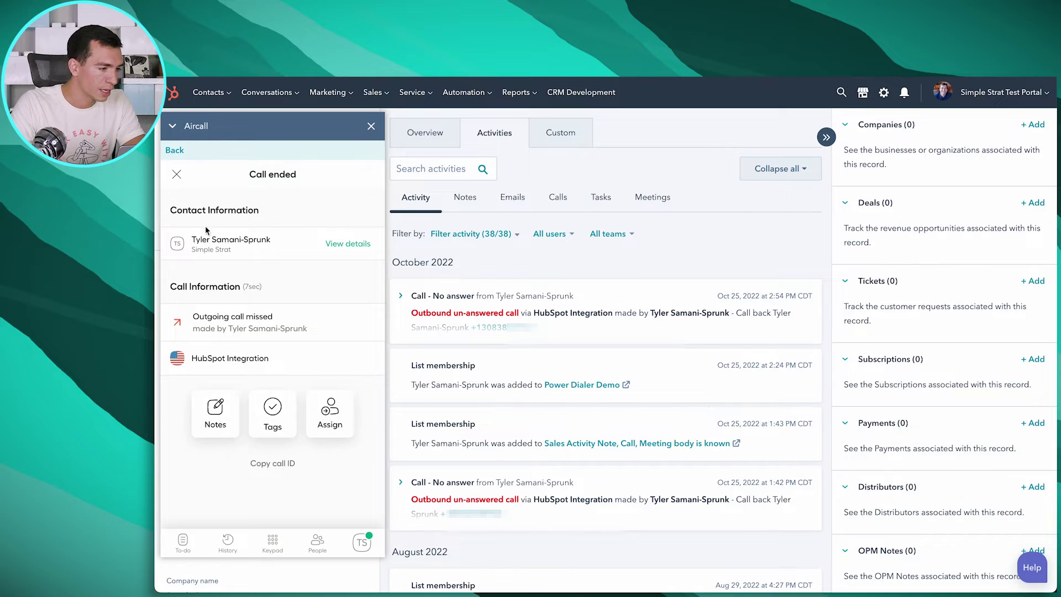
Close the Aircall dialer and filter the contact's activity to Calls, showing the tagged 2:54 PM call
{"action": "left_click", "coordinate": [176, 174]}
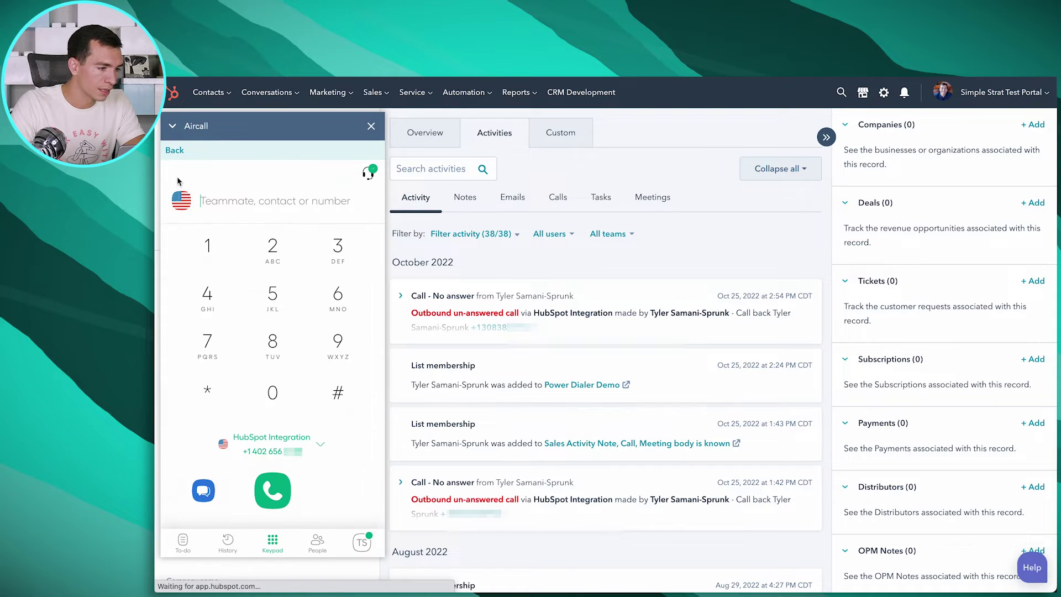
{"action": "left_click", "coordinate": [370, 127]}
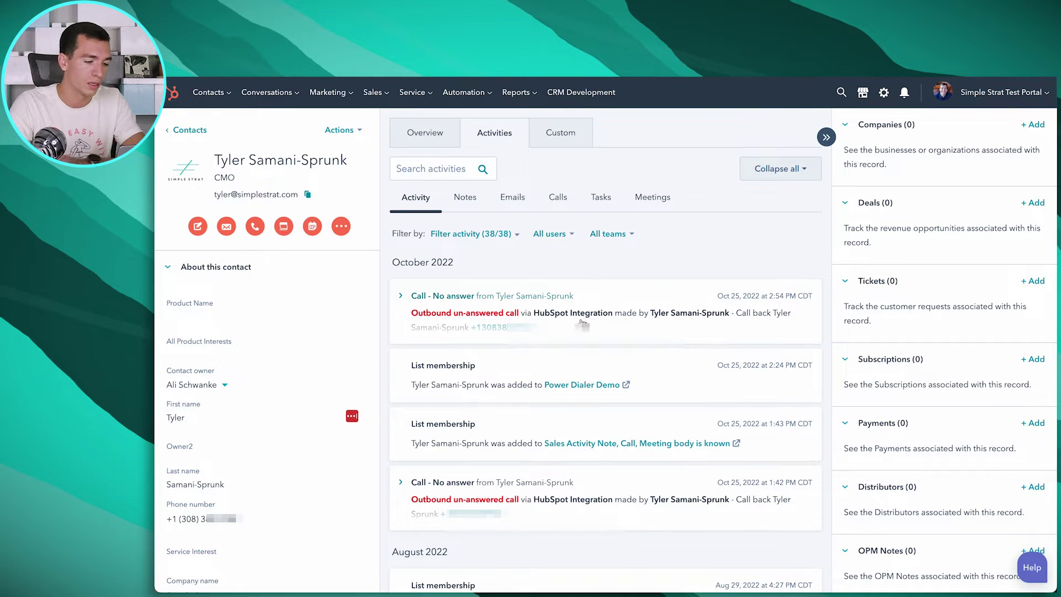
{"action": "left_click", "coordinate": [401, 298]}
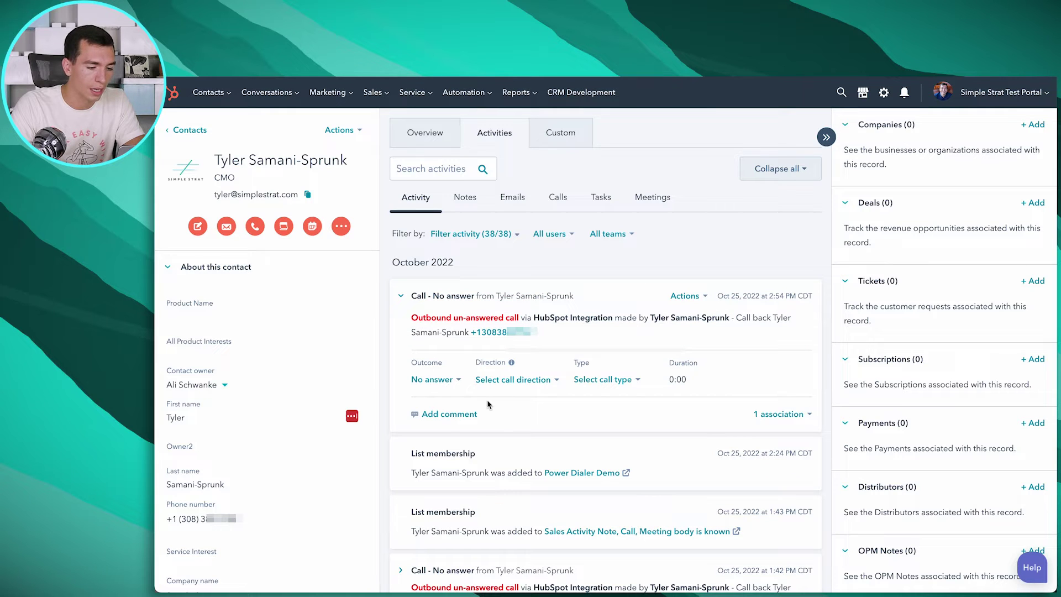
{"action": "left_click", "coordinate": [557, 198]}
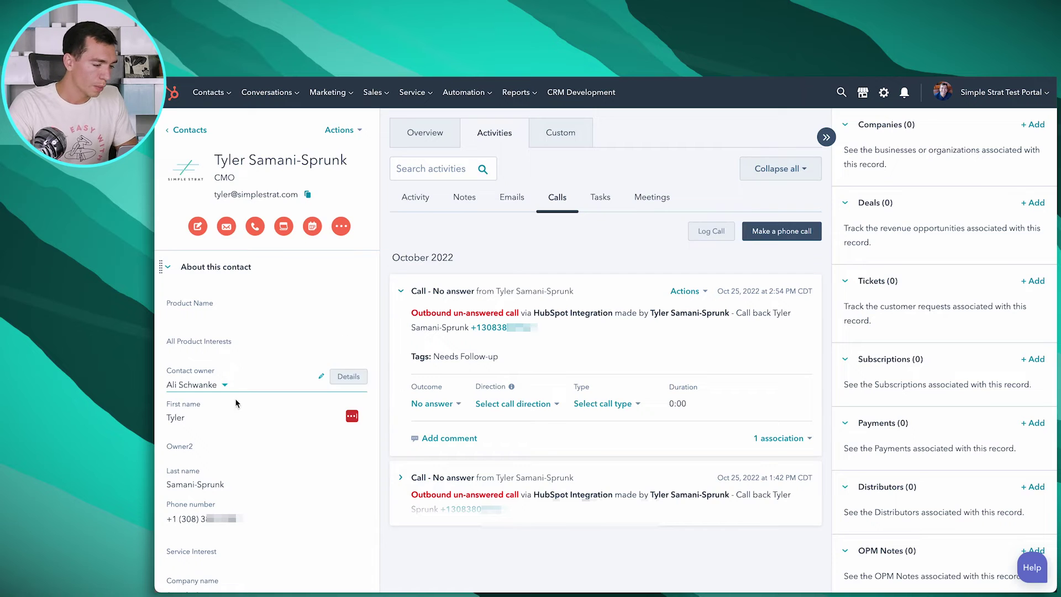
{"action": "scroll", "coordinate": [236, 403], "scroll_direction": "down", "scroll_amount": 10}
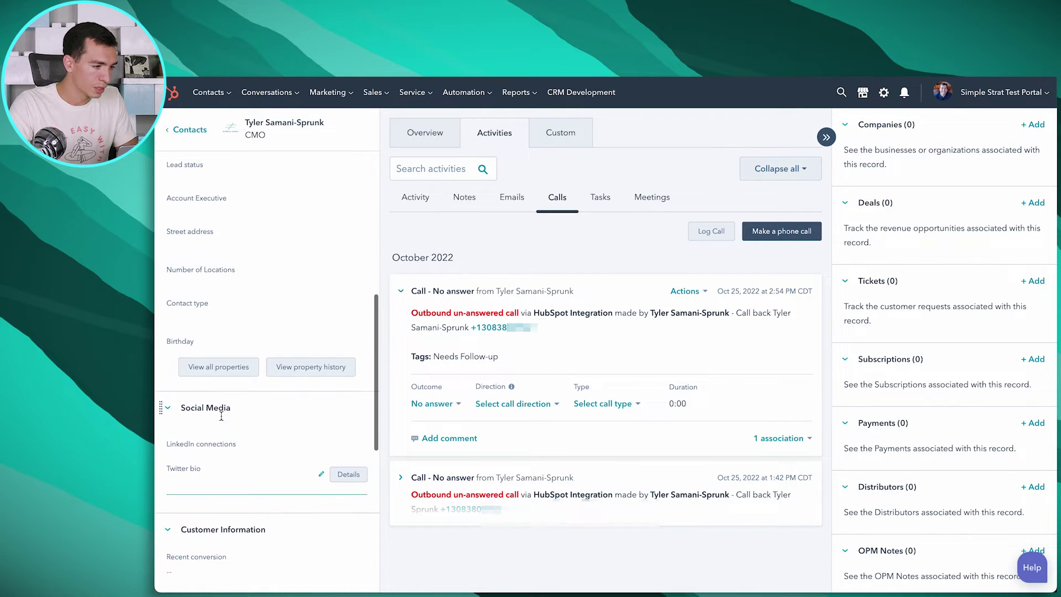
{"action": "scroll", "coordinate": [221, 416], "scroll_direction": "up", "scroll_amount": 3}
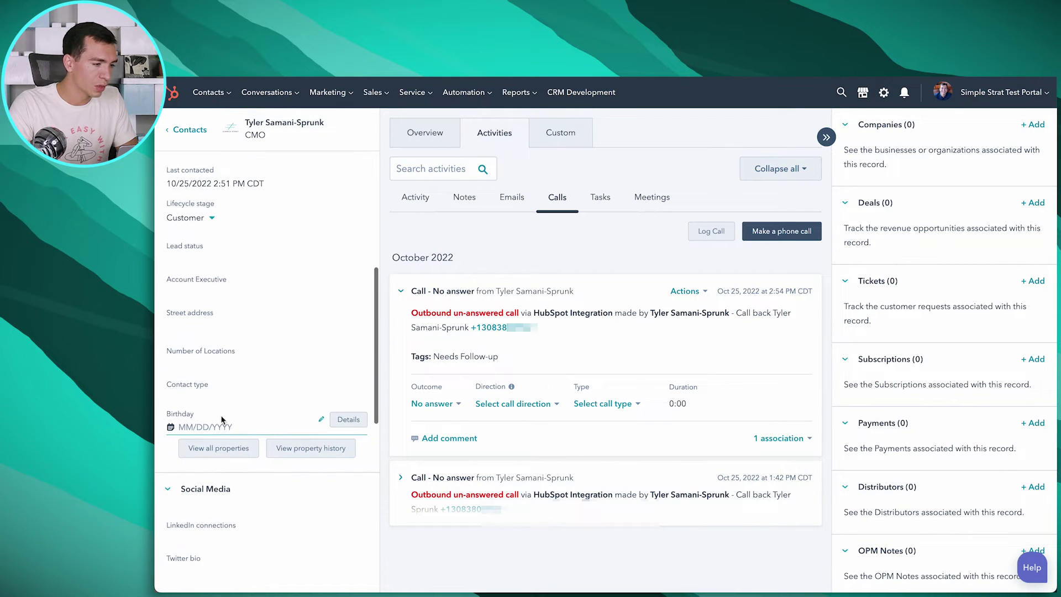
Check the contact's 'aircall' properties for the Needs Follow-up tag, then go to Automation workflows
{"action": "left_click", "coordinate": [223, 453]}
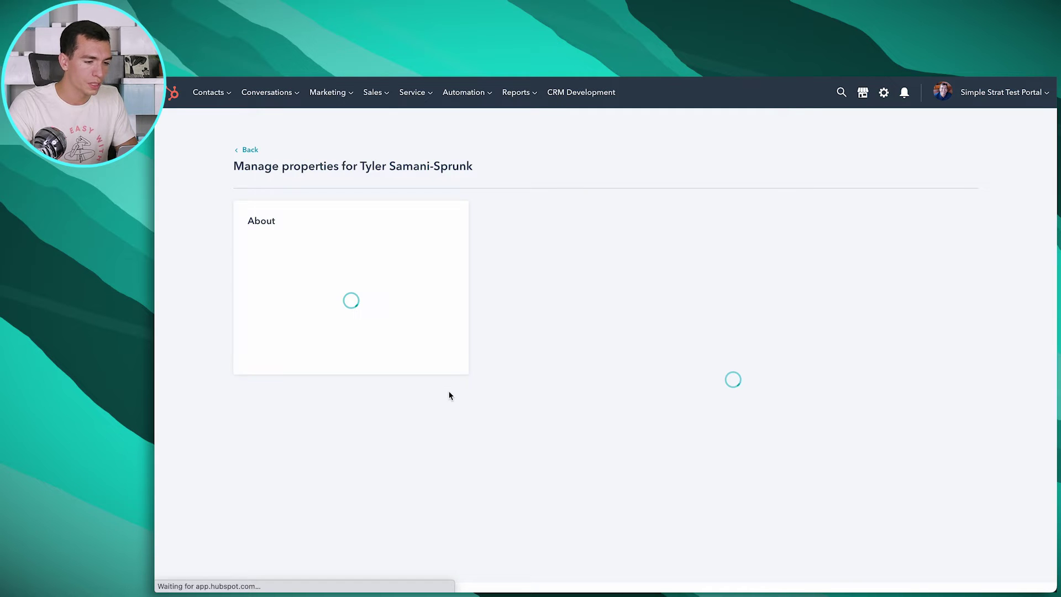
{"action": "type", "text": "aircall"}
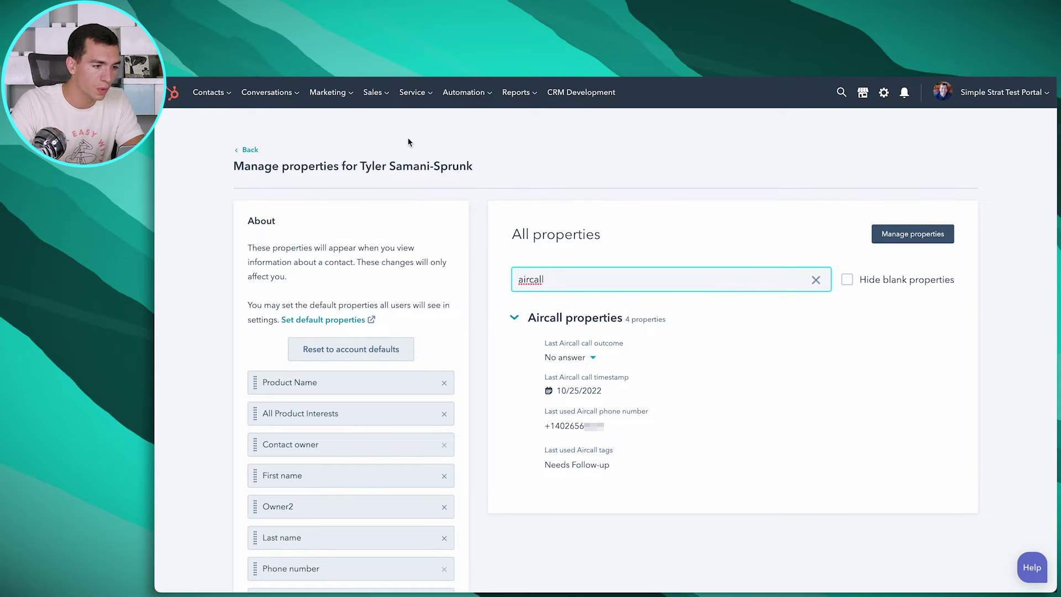
{"action": "left_click", "coordinate": [464, 92]}
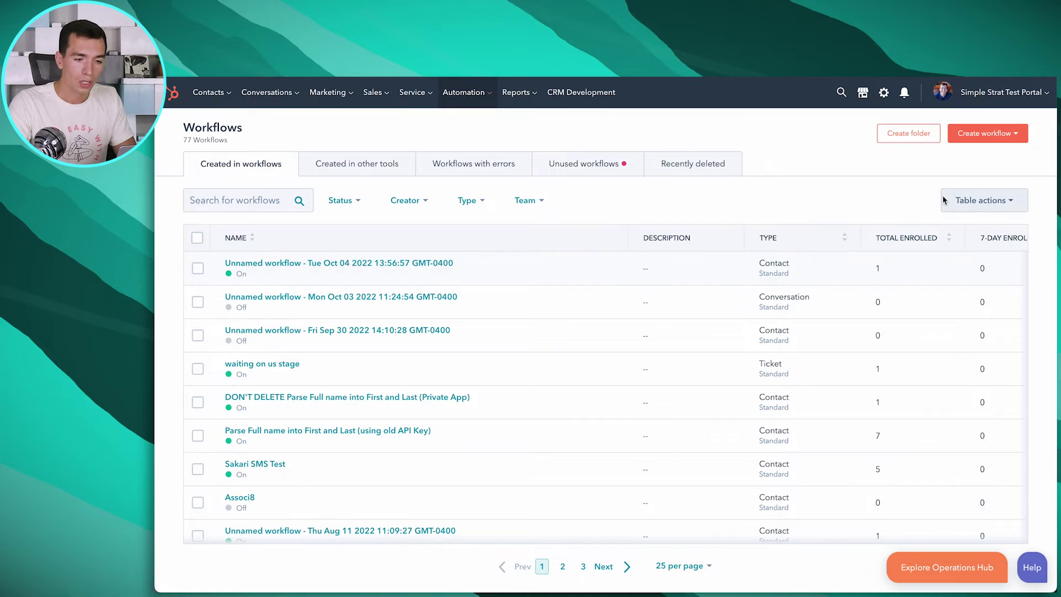
Create a blank contact-based workflow from scratch
{"action": "left_click", "coordinate": [985, 133]}
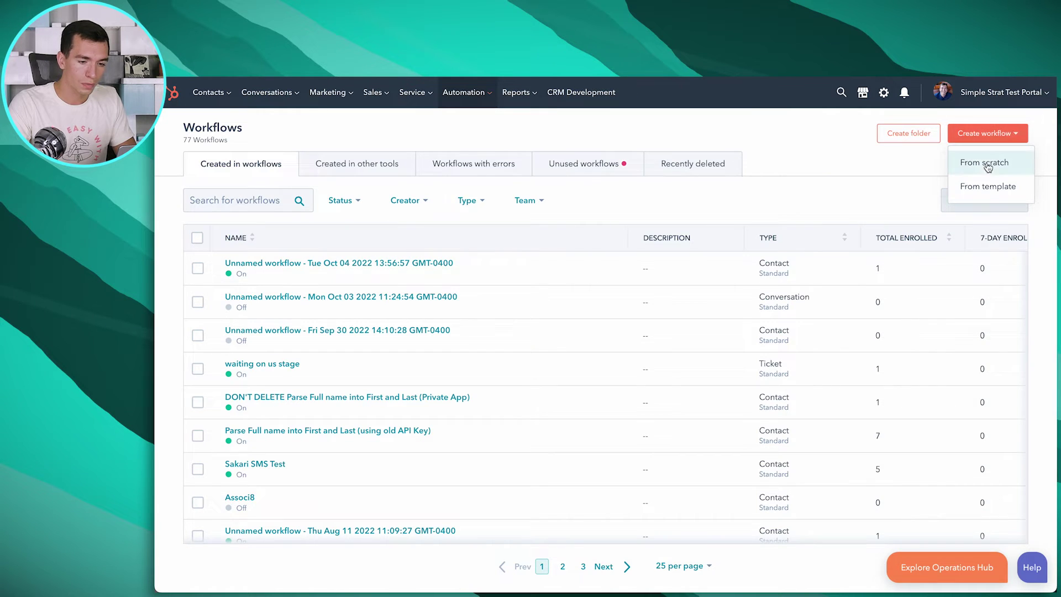
{"action": "left_click", "coordinate": [986, 162]}
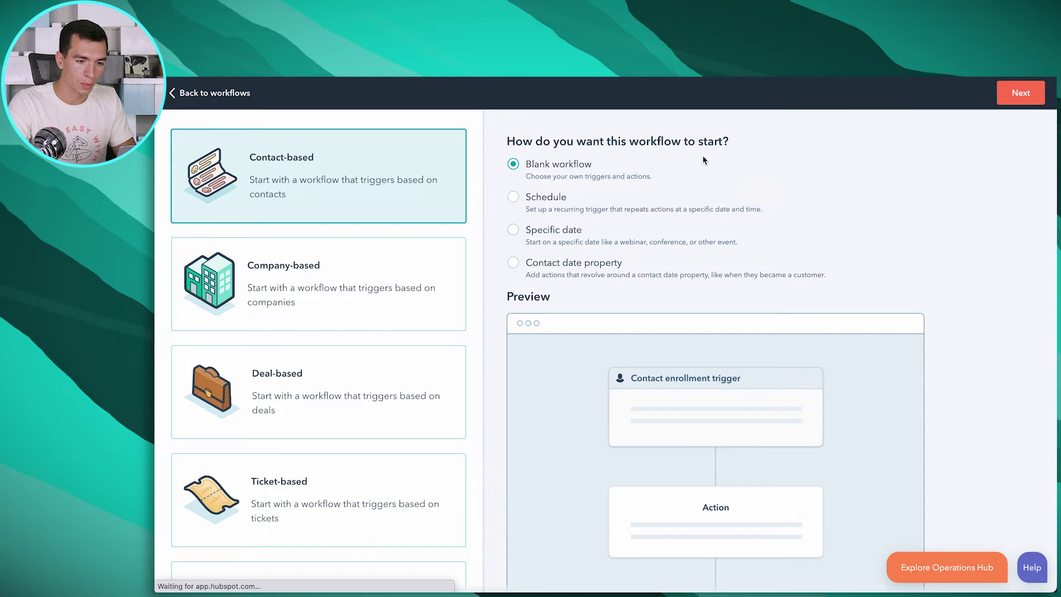
{"action": "left_click", "coordinate": [1010, 101]}
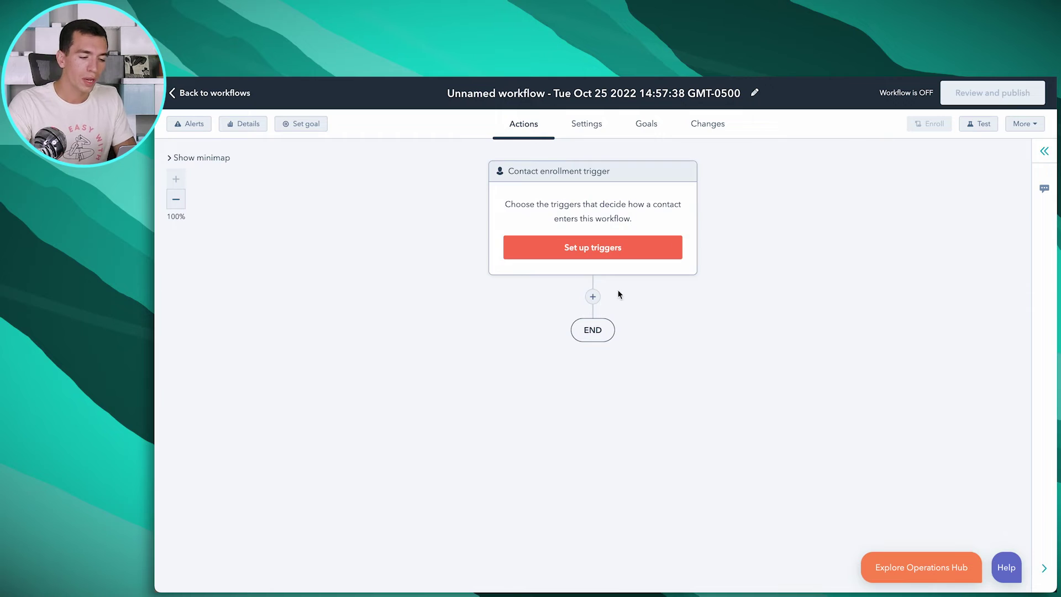
Set the enrollment trigger to contacts whose Last used Aircall tags equals Needs Follow-up
{"action": "left_click", "coordinate": [611, 246]}
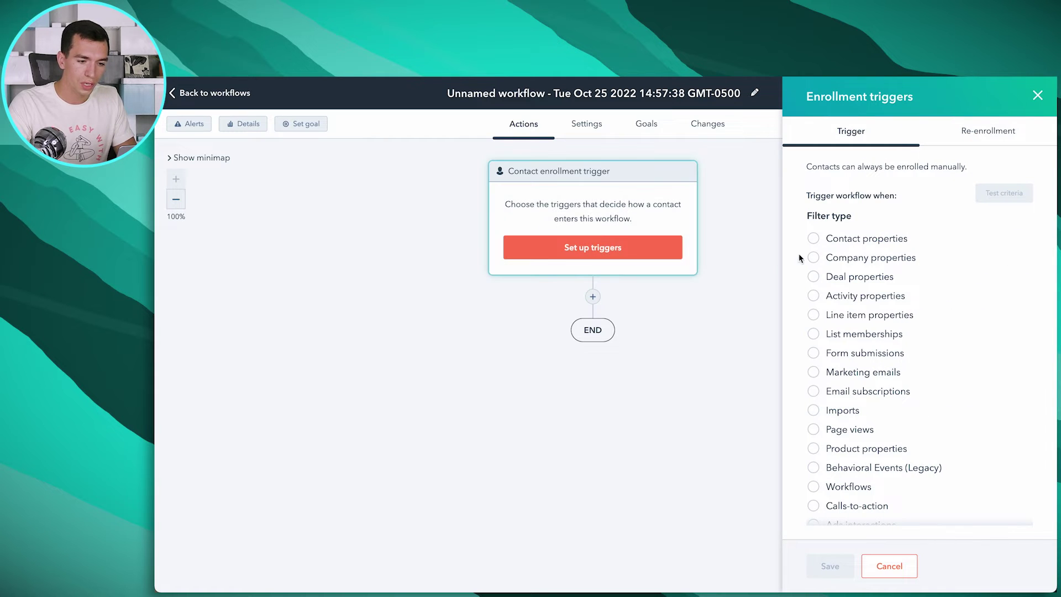
{"action": "left_click", "coordinate": [815, 239]}
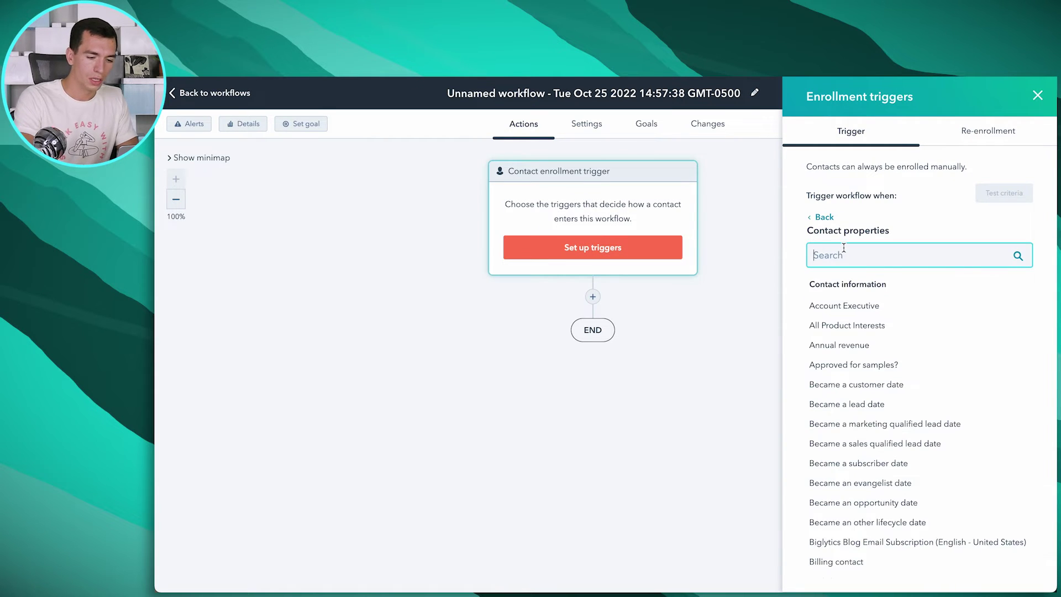
{"action": "type", "text": "aircall"}
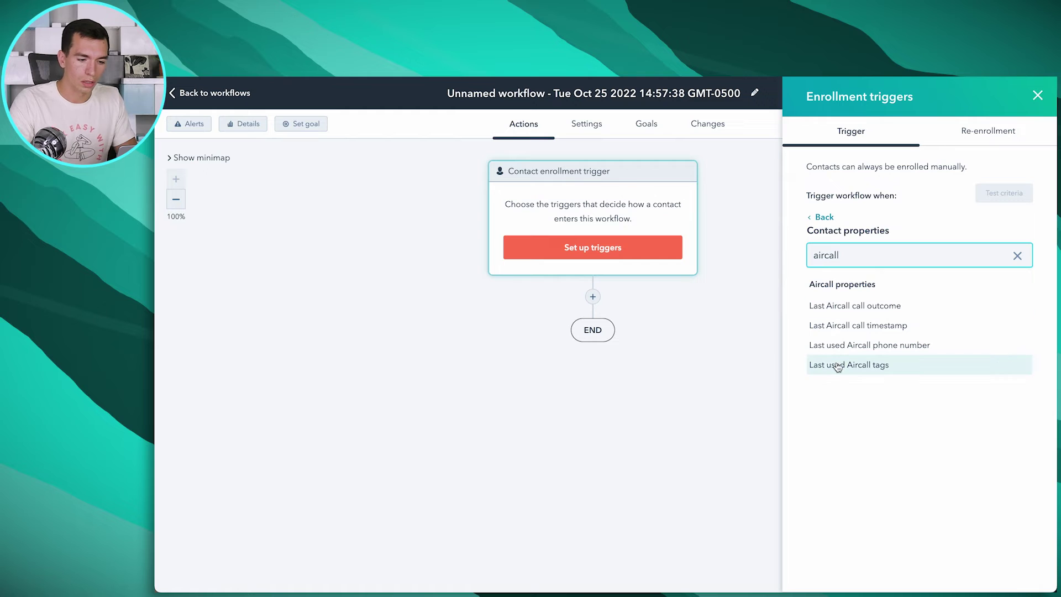
{"action": "left_click", "coordinate": [867, 366]}
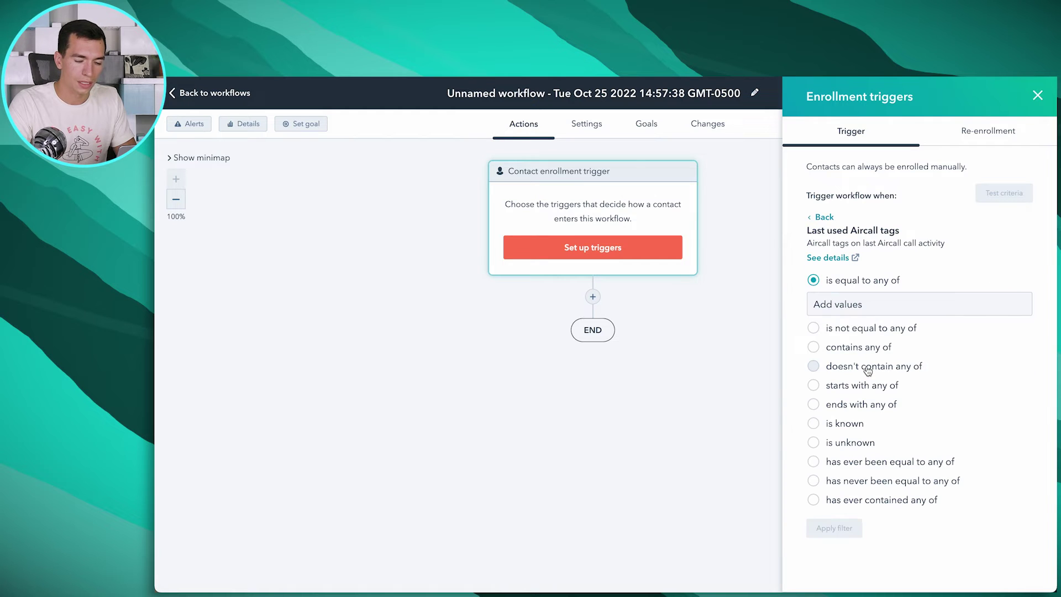
{"action": "left_click", "coordinate": [907, 305]}
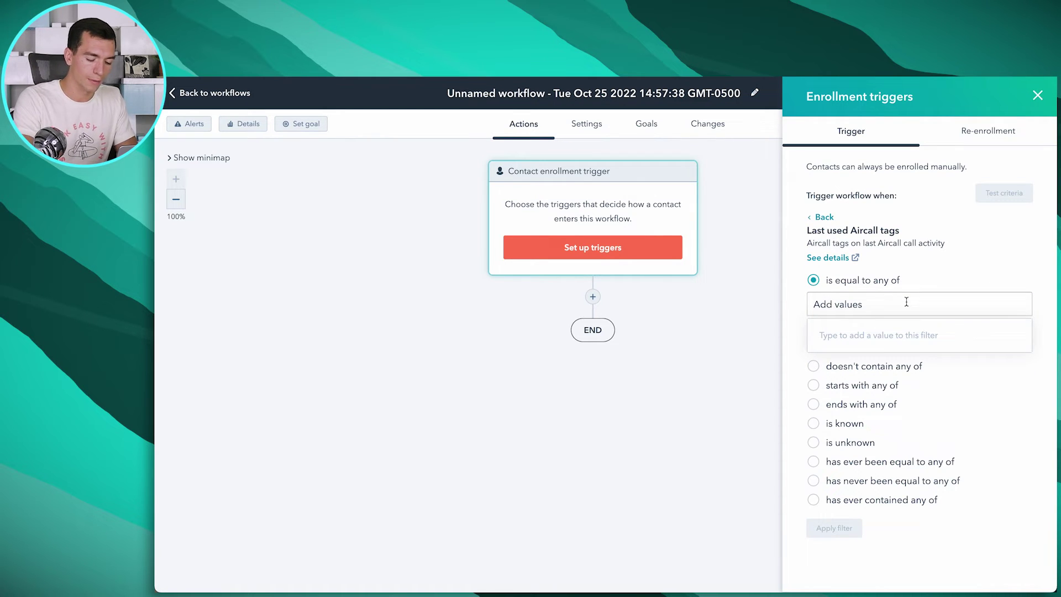
{"action": "type", "text": "Needs Follow-up"}
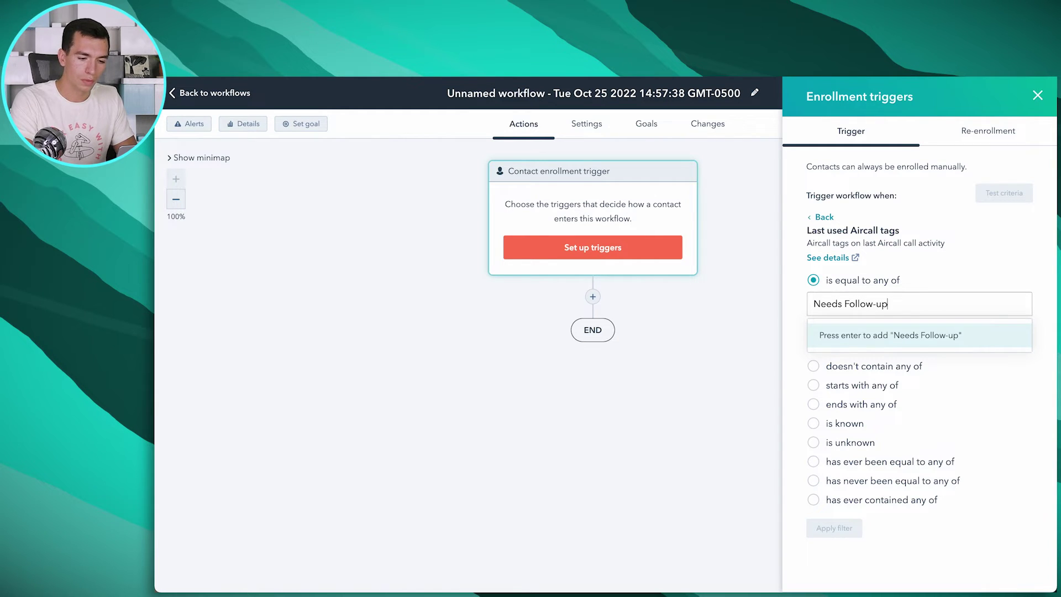
{"action": "key", "text": "Return"}
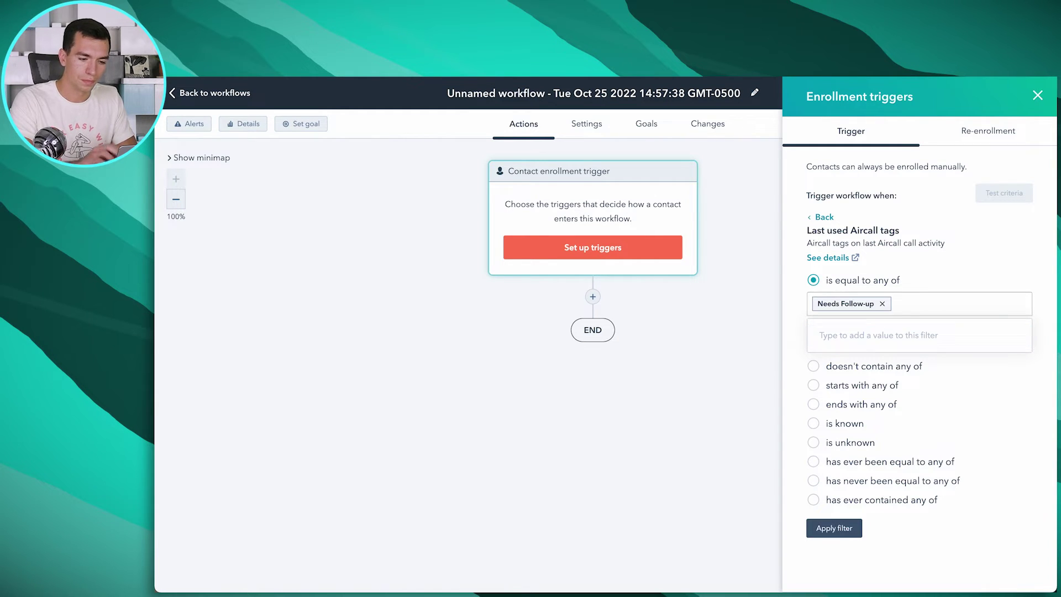
{"action": "left_click", "coordinate": [829, 523]}
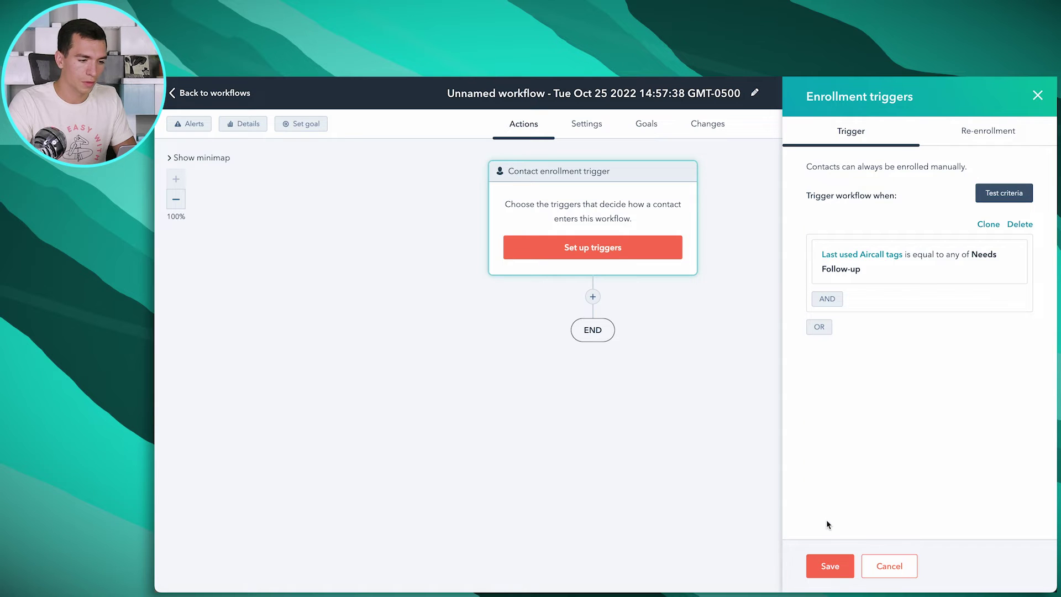
Allow contacts to re-enroll and save the enrollment trigger settings
{"action": "left_click", "coordinate": [988, 131]}
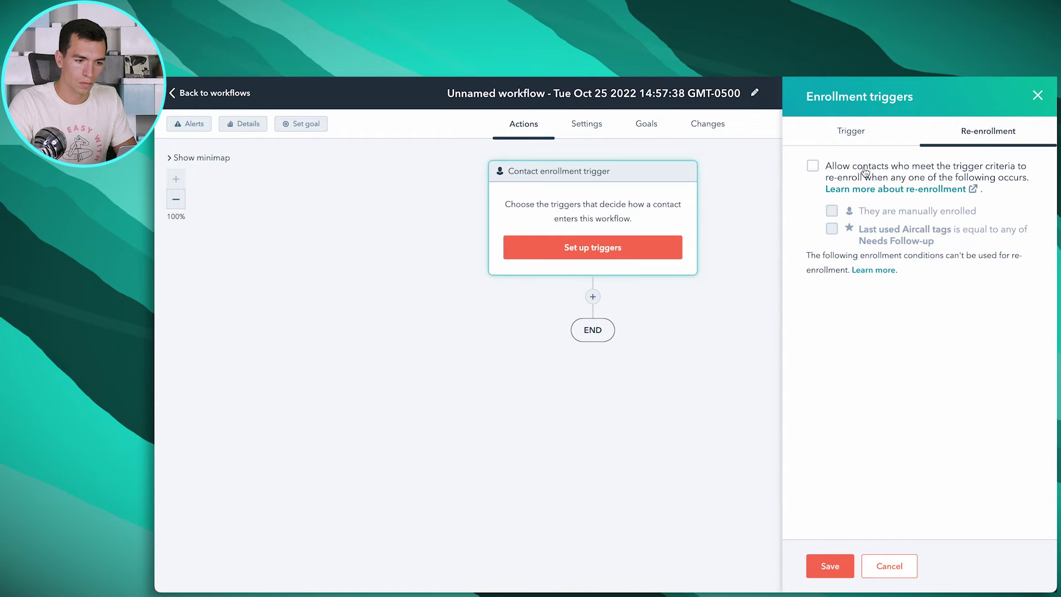
{"action": "left_click", "coordinate": [812, 168]}
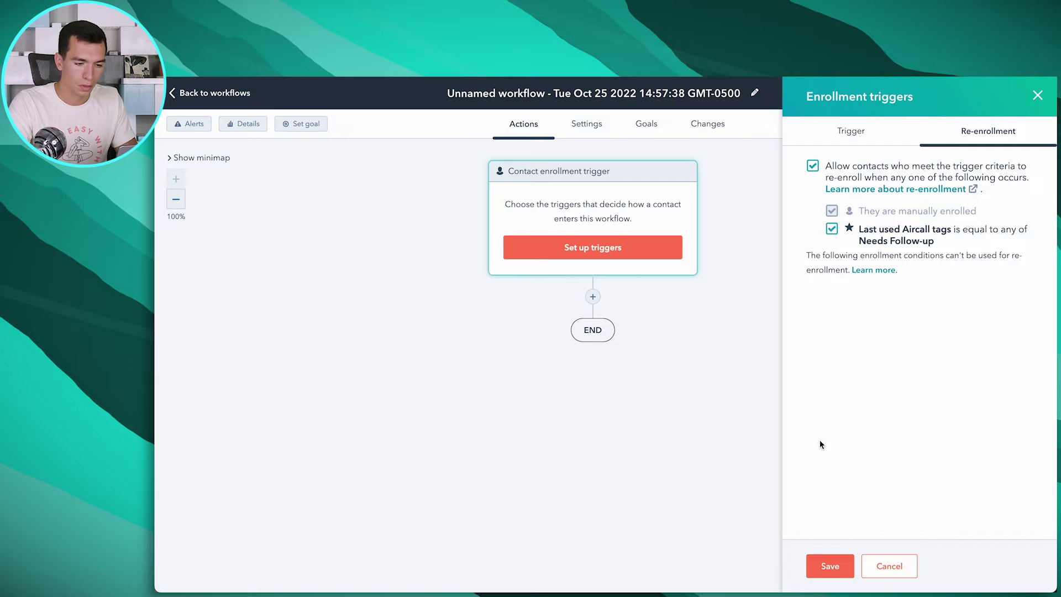
{"action": "left_click", "coordinate": [823, 566]}
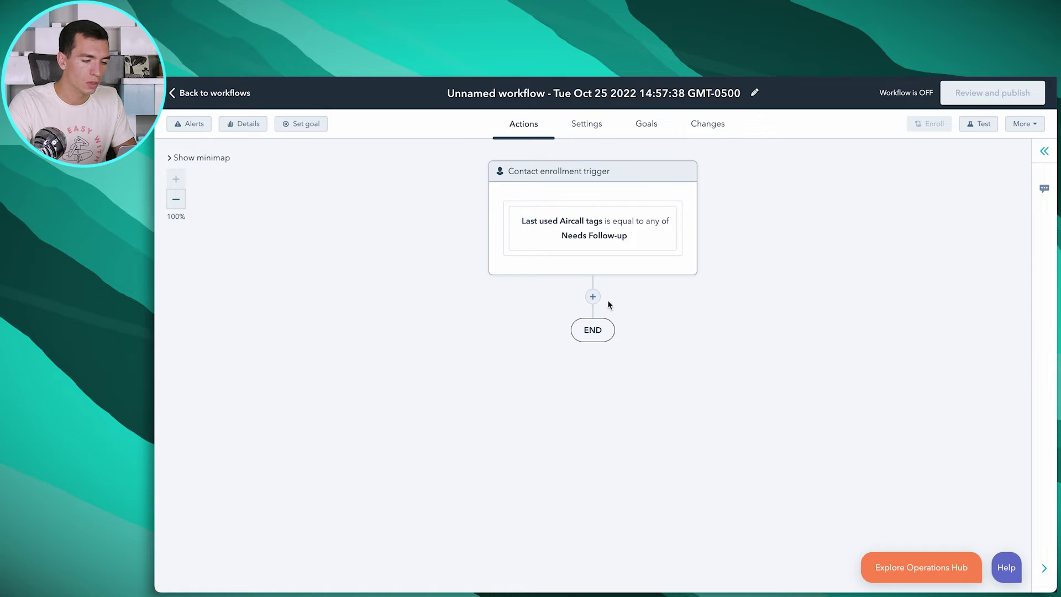
{"action": "left_click", "coordinate": [592, 297]}
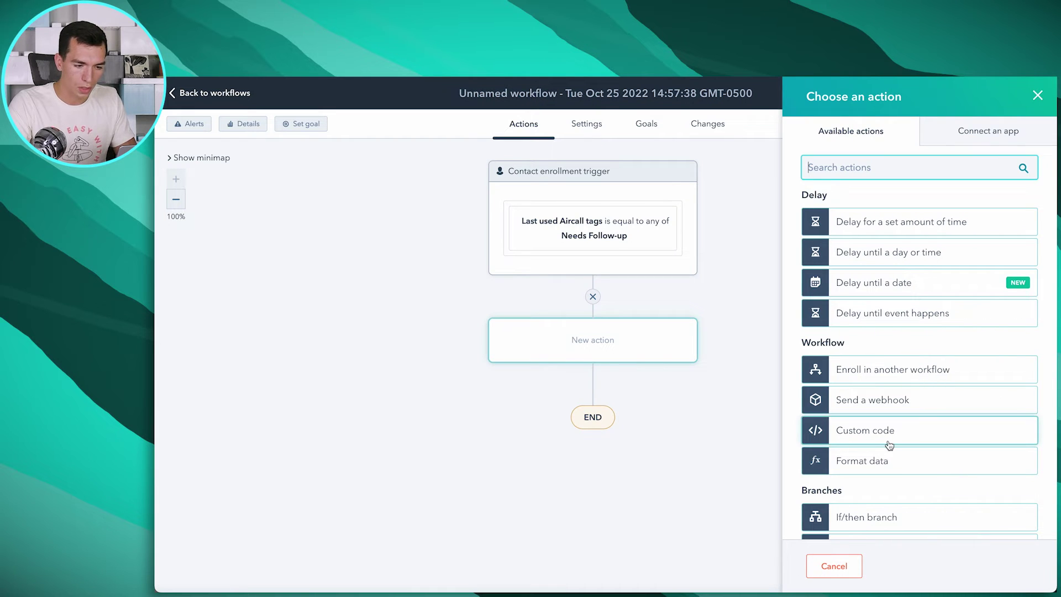
Add a Create task action for a 'call follow-up' task with a set due date, assigned to the contact's owner
{"action": "type", "text": "tas"}
{"action": "left_click", "coordinate": [854, 286]}
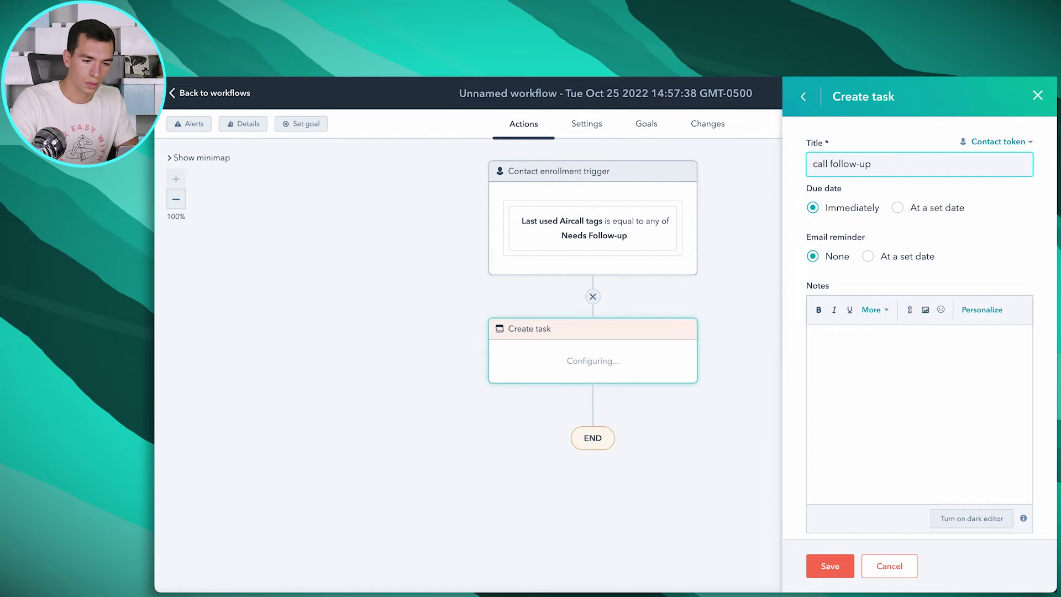
{"action": "left_click", "coordinate": [897, 209]}
{"action": "left_click", "coordinate": [820, 238]}
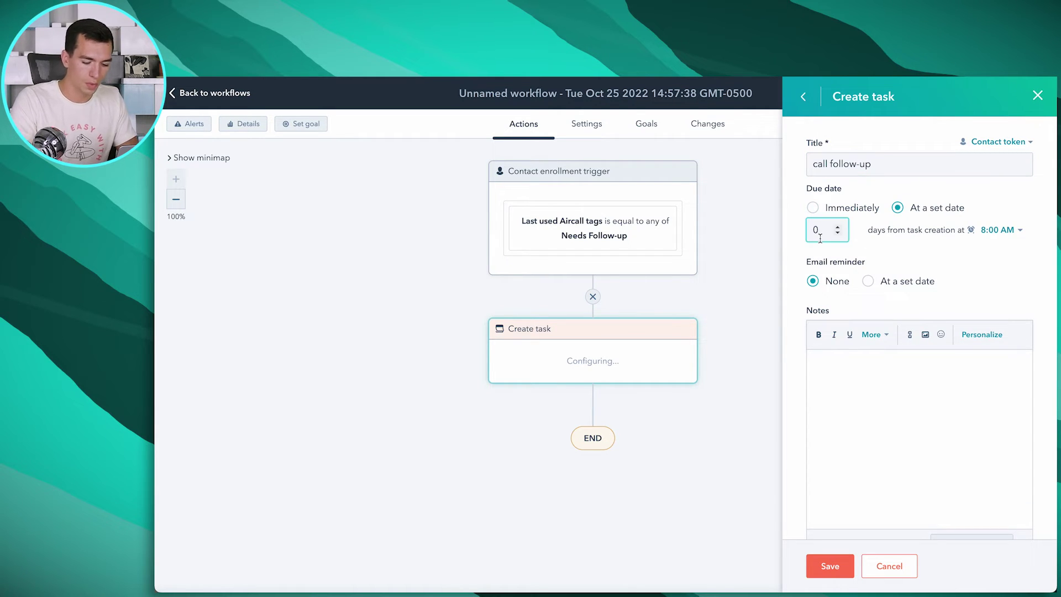
{"action": "scroll", "coordinate": [801, 274], "scroll_direction": "down", "scroll_amount": 5}
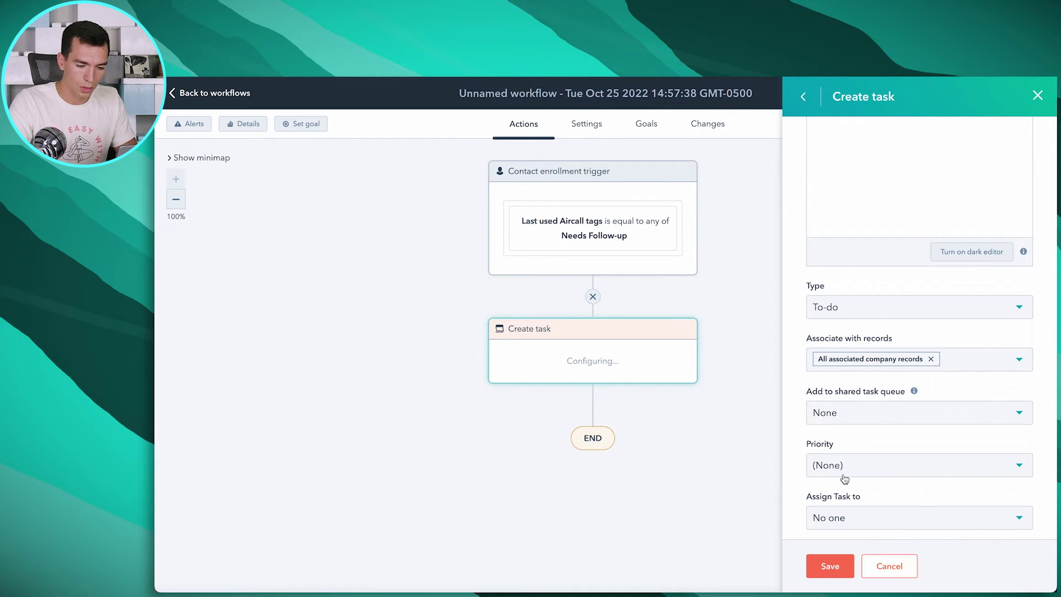
{"action": "left_click", "coordinate": [856, 516]}
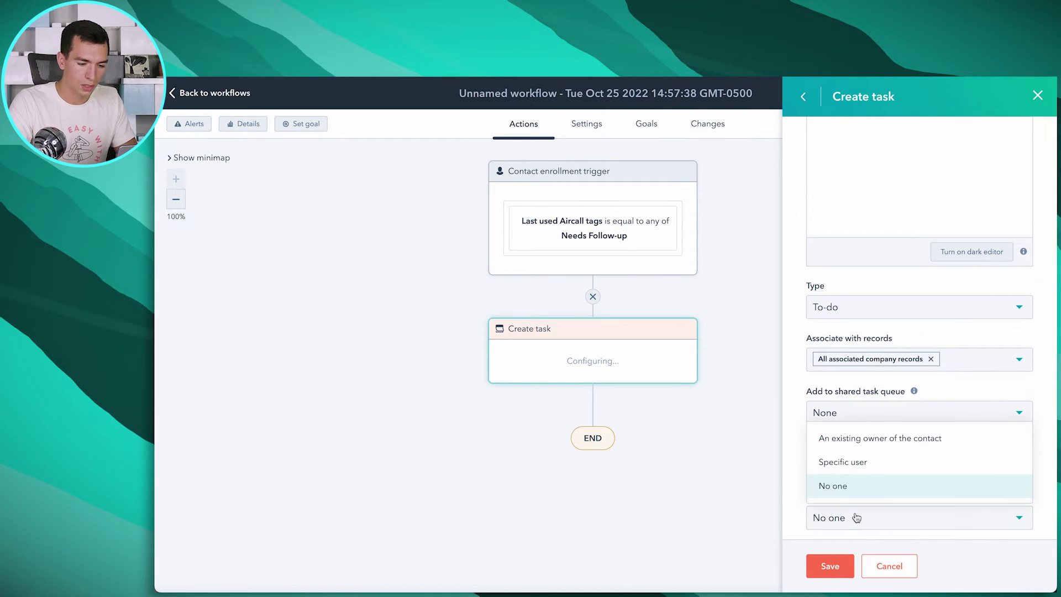
{"action": "left_click", "coordinate": [875, 447]}
{"action": "left_click", "coordinate": [830, 567]}
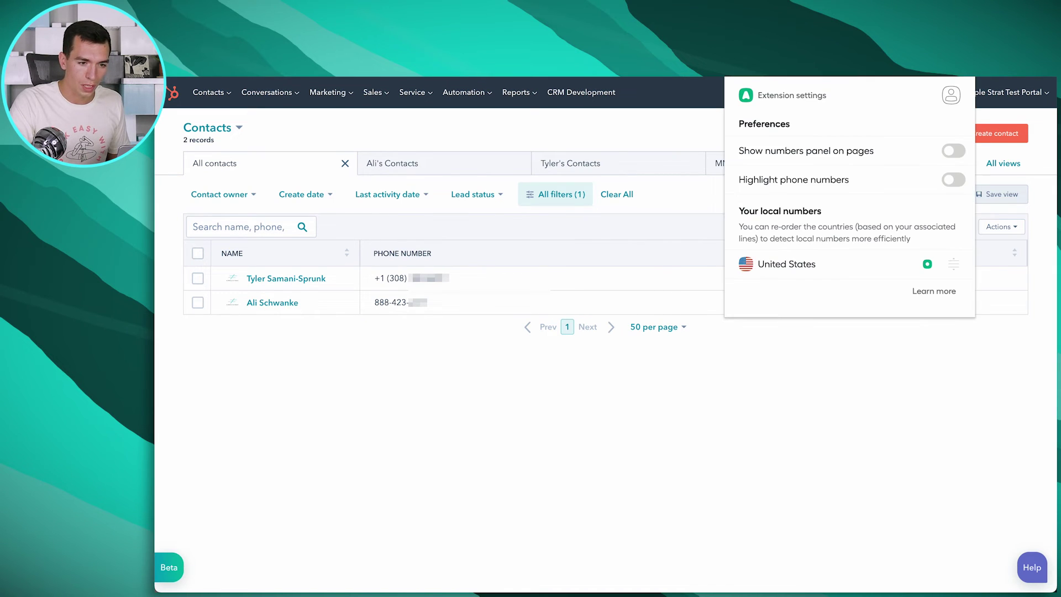
Enable 'Show numbers panel on pages' and 'Highlight phone numbers' in the extension settings
{"action": "left_click", "coordinate": [953, 151]}
{"action": "left_click", "coordinate": [954, 180]}
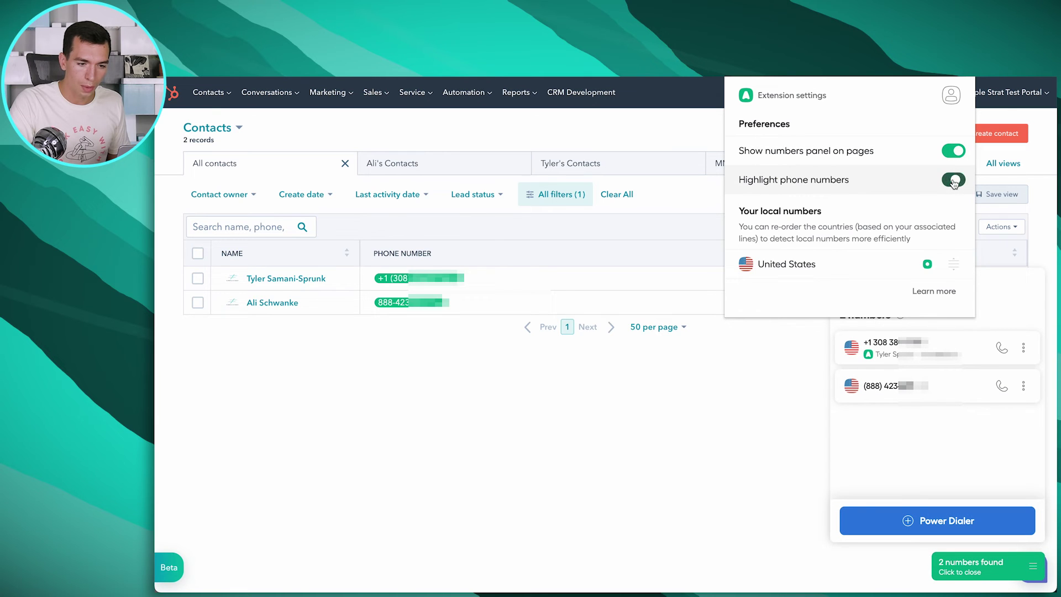
{"action": "left_click", "coordinate": [775, 367]}
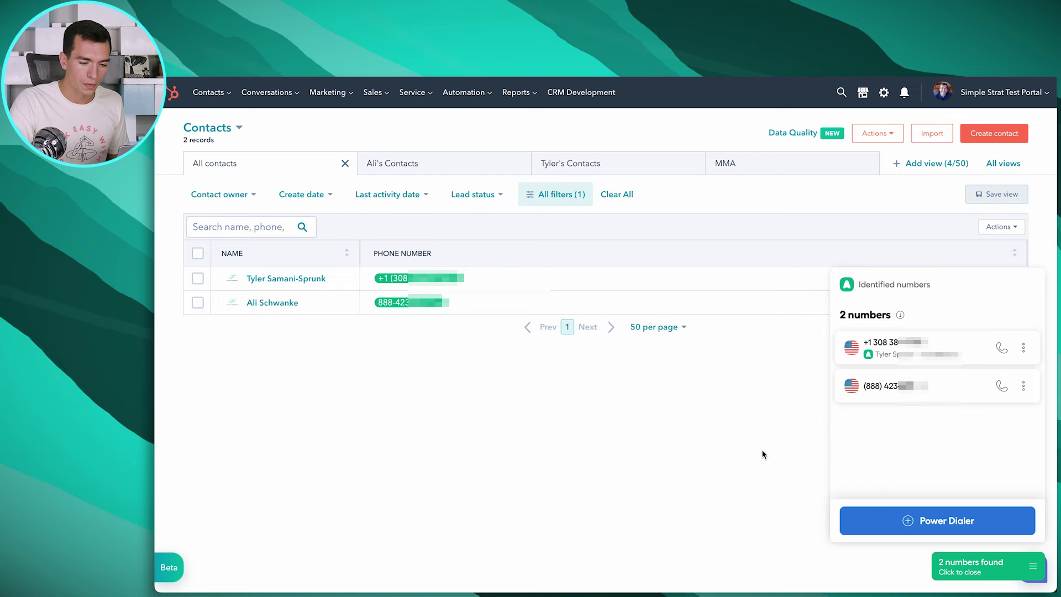
Send the two identified numbers to a Power Dialer list and open it in Aircall Phone
{"action": "left_click", "coordinate": [950, 557]}
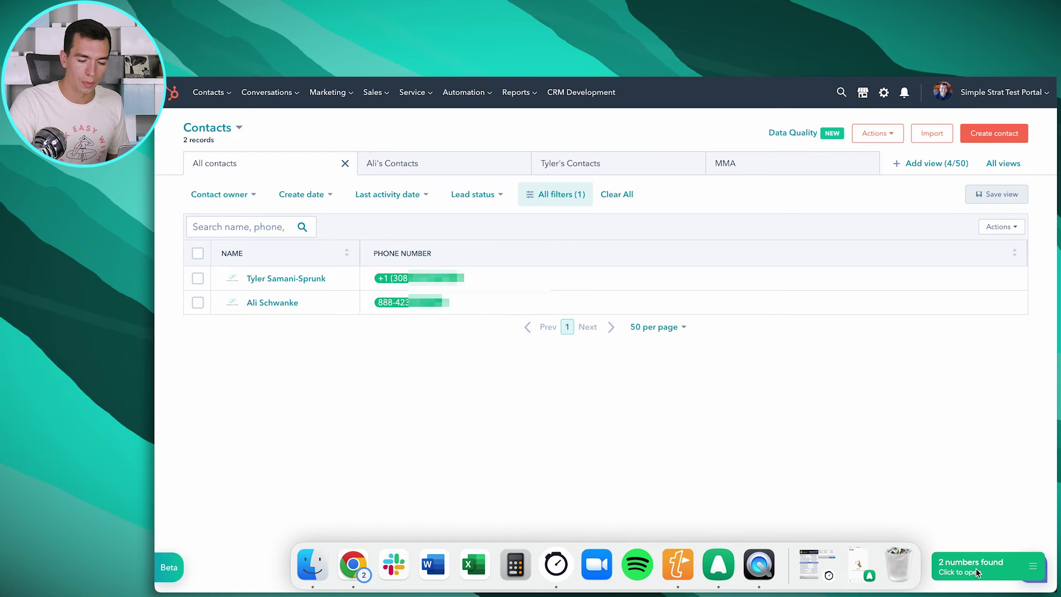
{"action": "left_click", "coordinate": [1026, 566]}
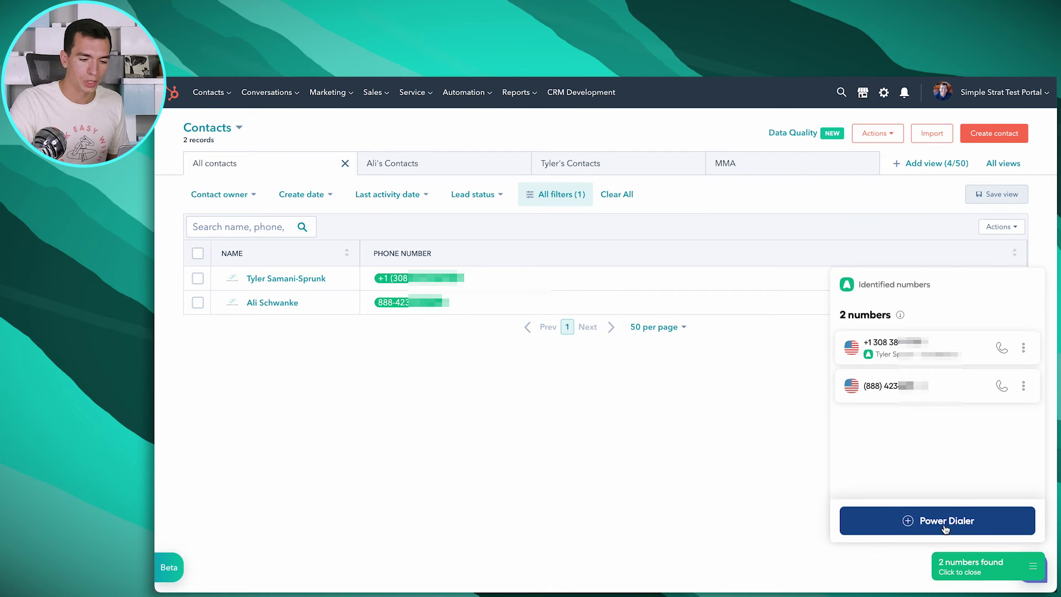
{"action": "left_click", "coordinate": [916, 523]}
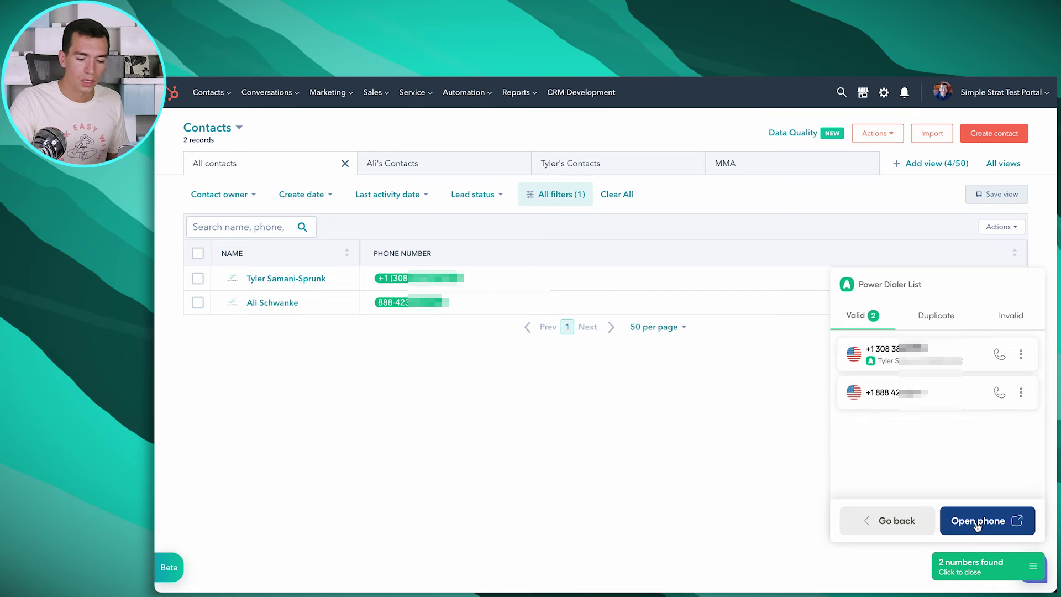
{"action": "left_click", "coordinate": [976, 525]}
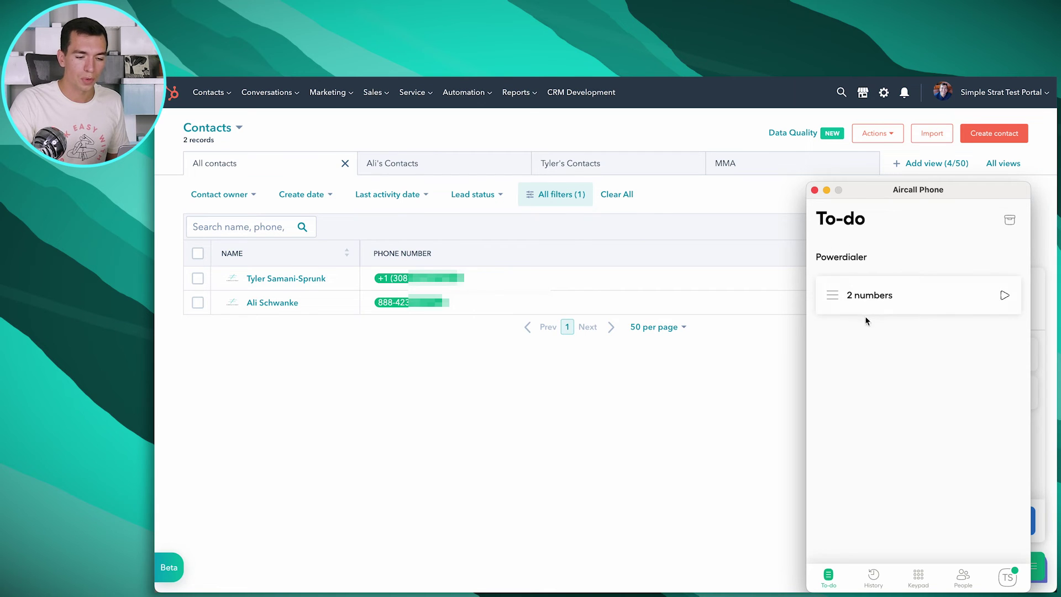
{"action": "left_click", "coordinate": [887, 297]}
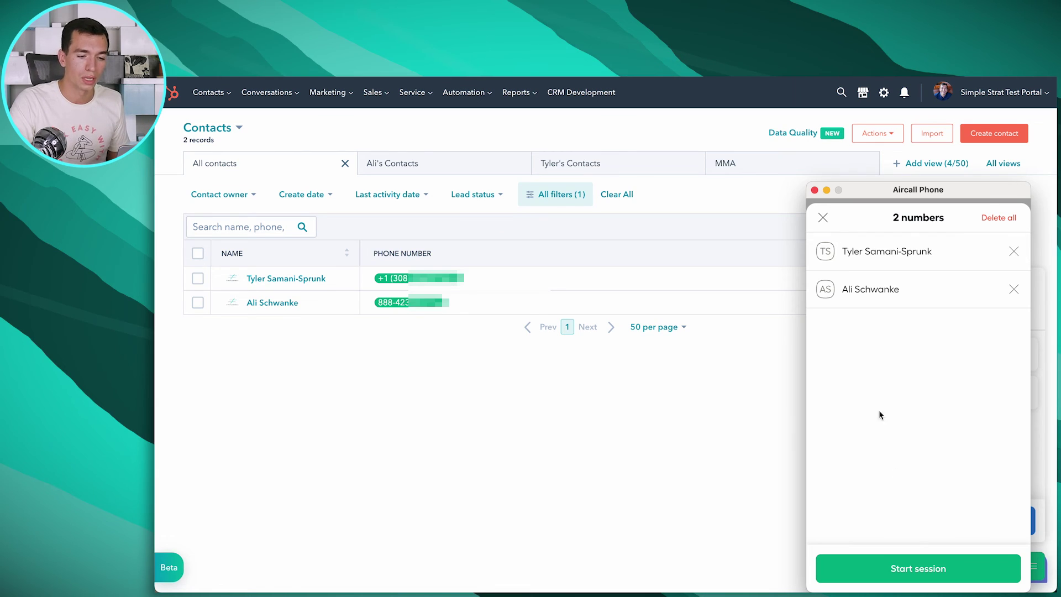
{"action": "left_click", "coordinate": [822, 218]}
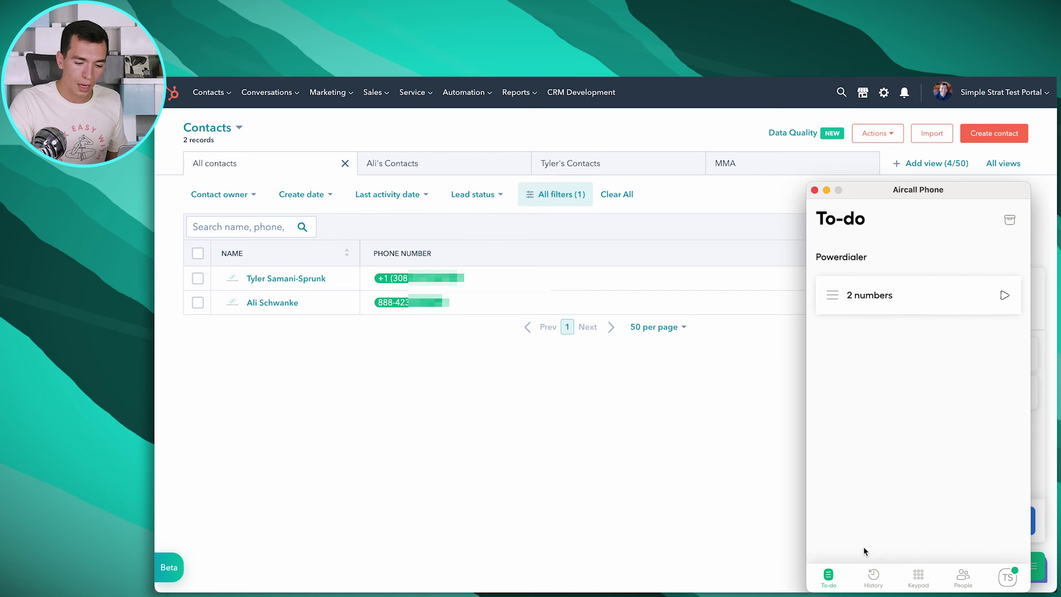
{"action": "left_click", "coordinate": [961, 578]}
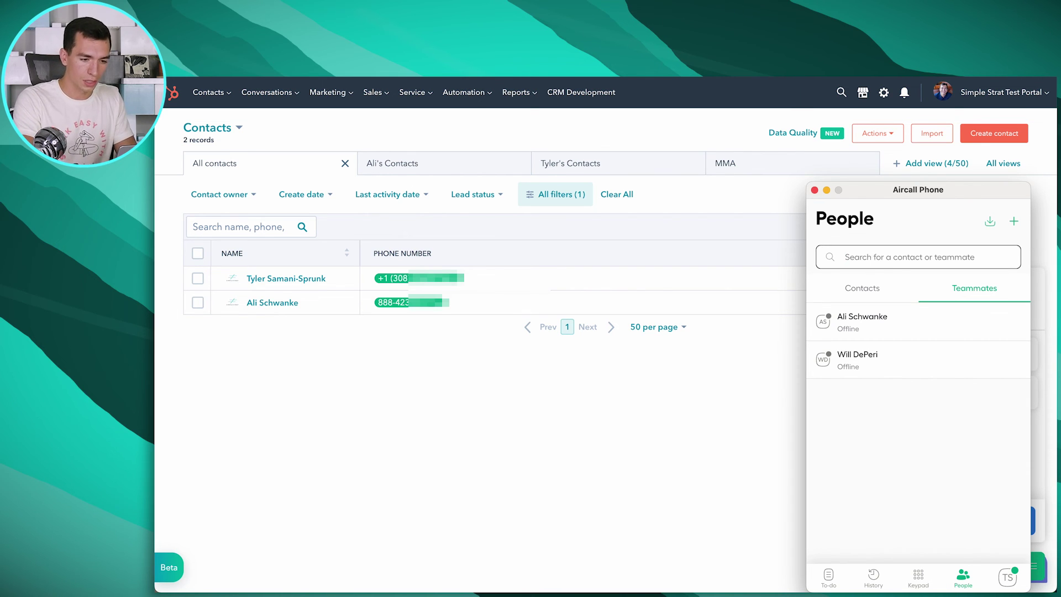
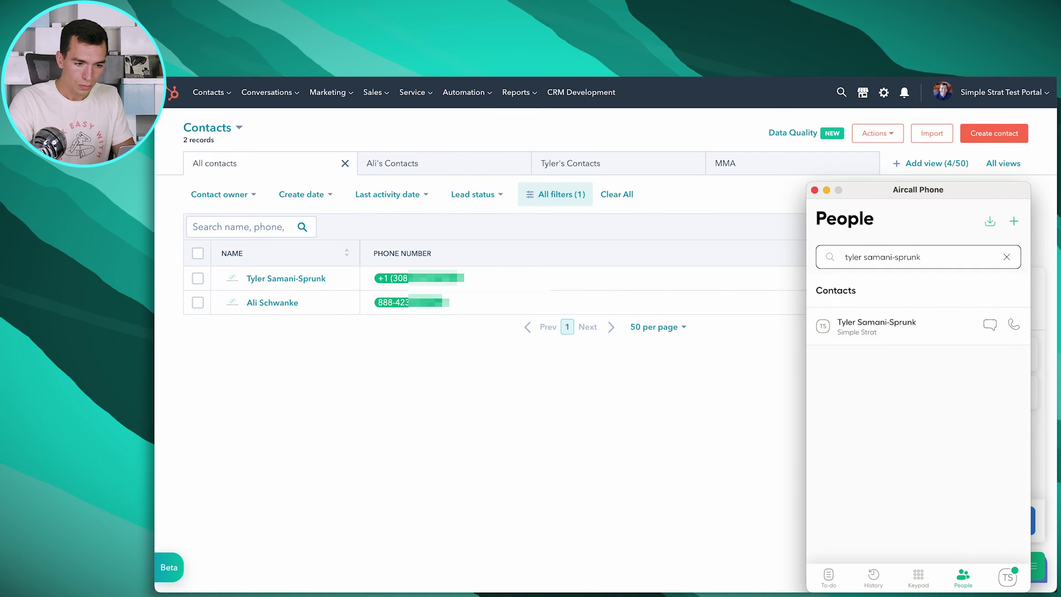
Search People for the contact by name and open the matching contact's details
{"action": "left_click", "coordinate": [893, 328]}
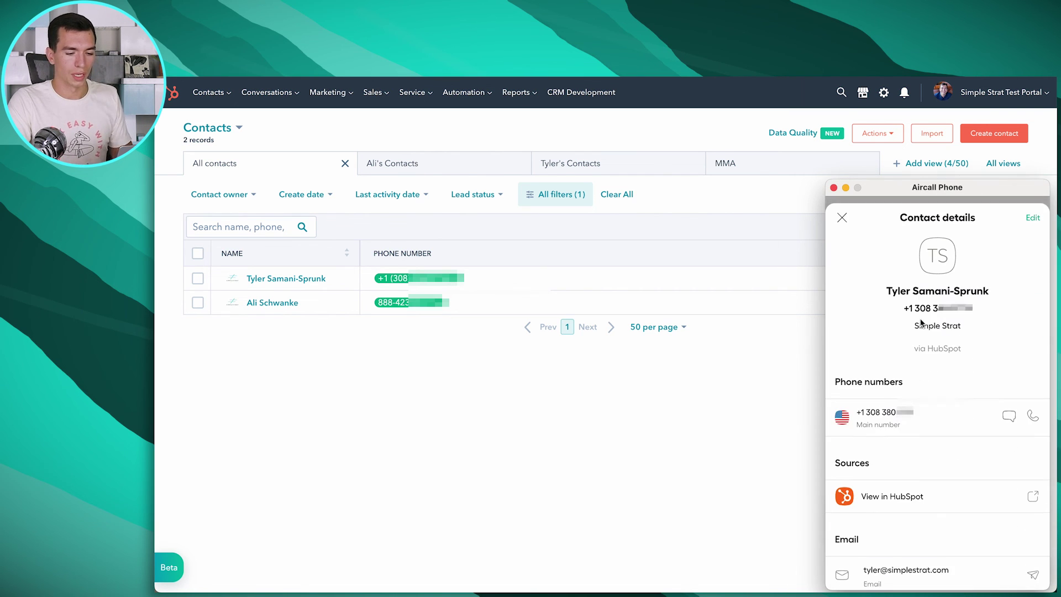
{"action": "scroll", "coordinate": [901, 382], "scroll_direction": "down", "scroll_amount": 2}
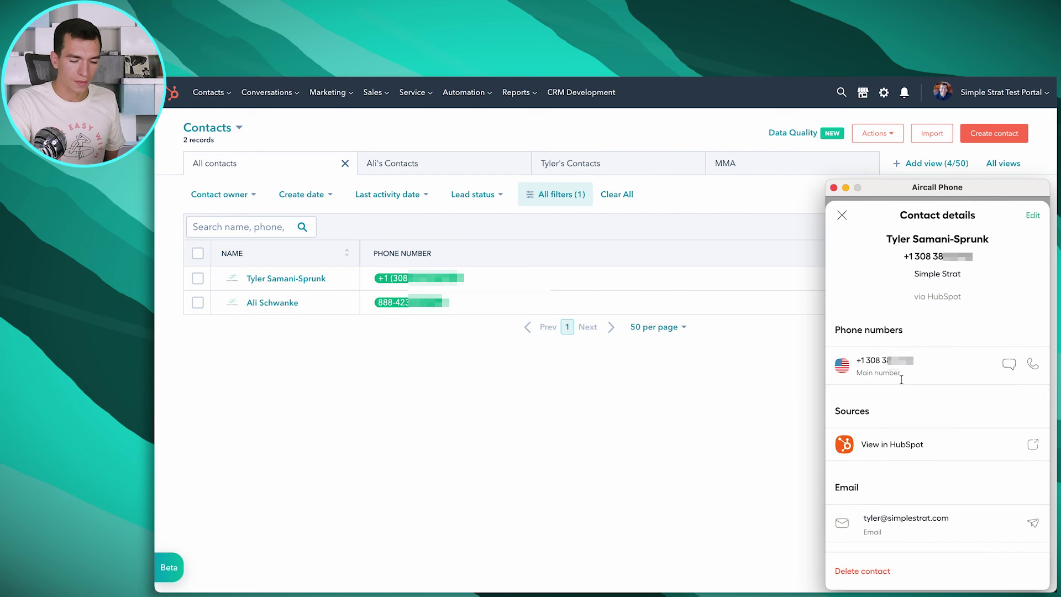
Open the contact's HubSpot record from Aircall's 'View in HubSpot' link
{"action": "left_click", "coordinate": [900, 445]}
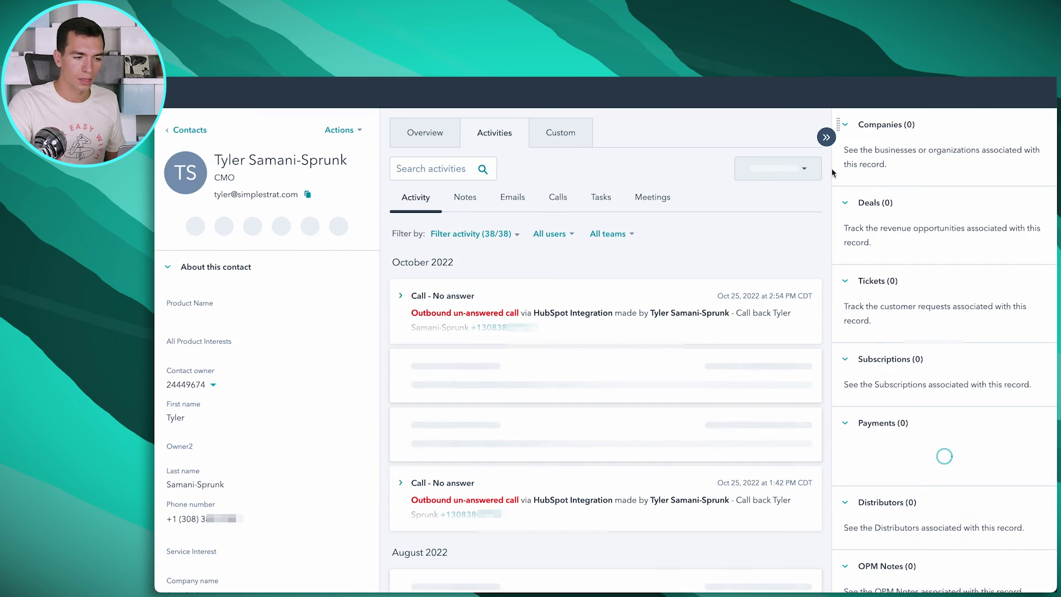